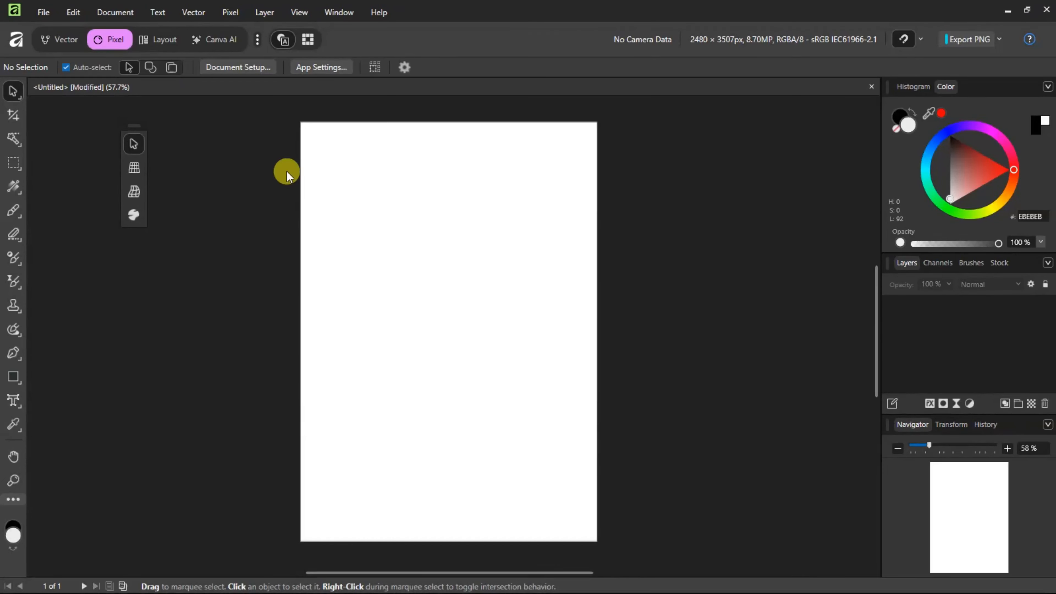
# Place the portrait a8040e2a25f7254da055b5f3746db8cb.jpg from the footage folder onto the page.
pyautogui.click(43, 12)
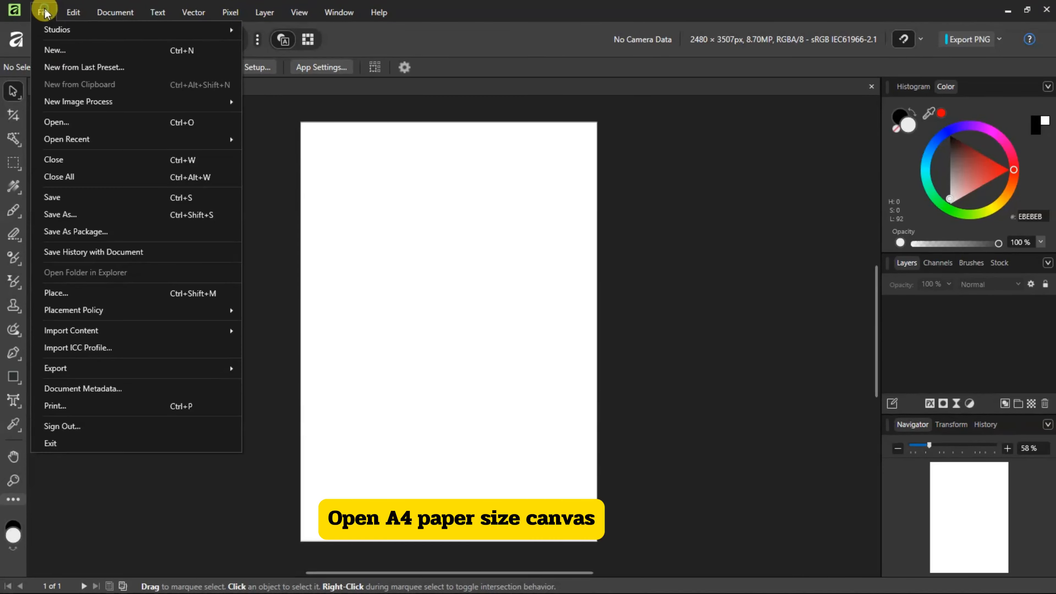
pyautogui.click(54, 293)
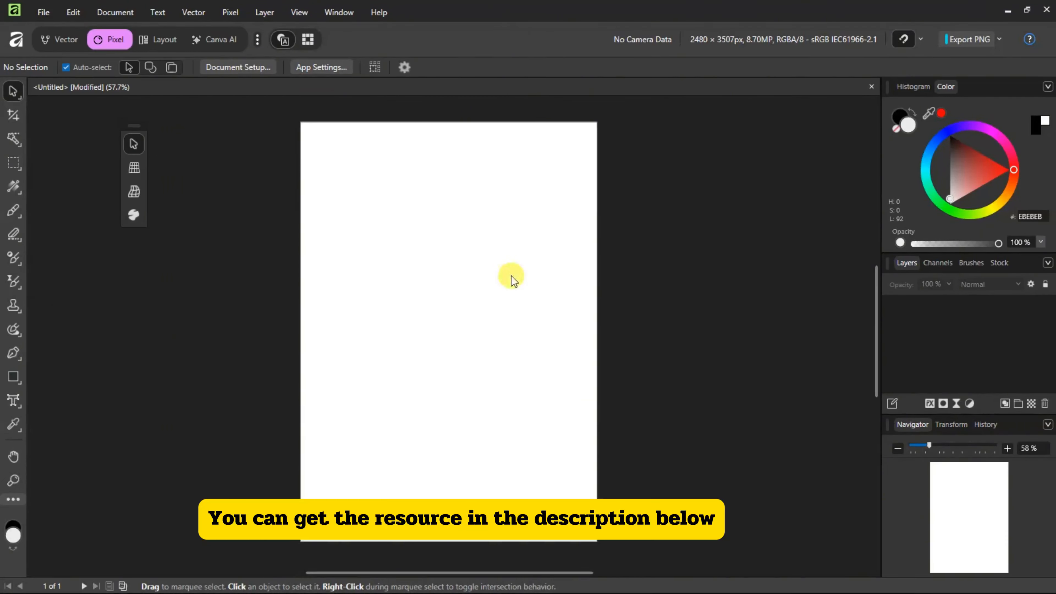
pyautogui.click(176, 113)
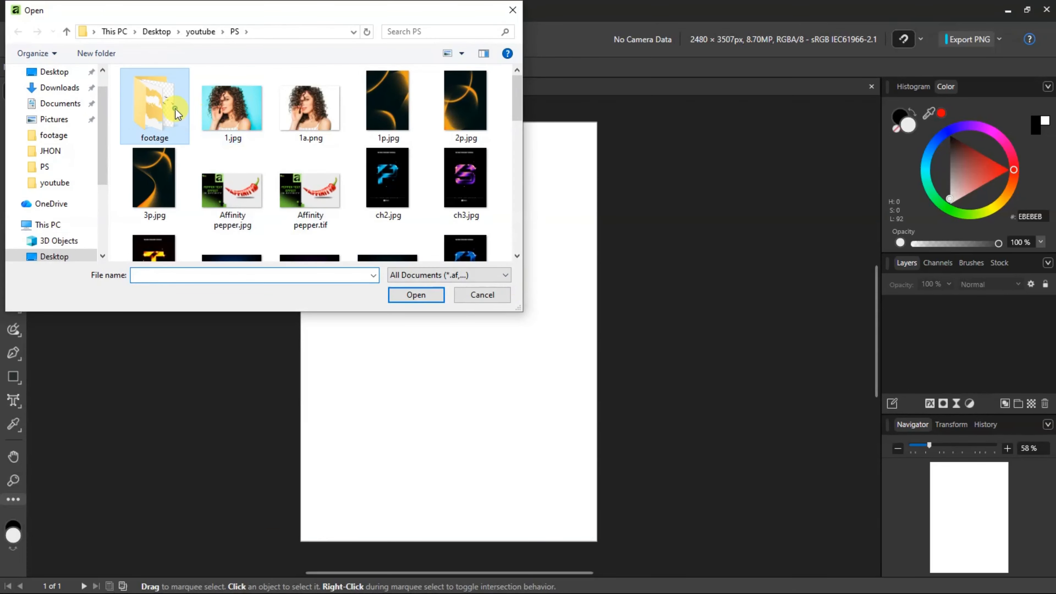
pyautogui.doubleClick(177, 113)
pyautogui.click(227, 104)
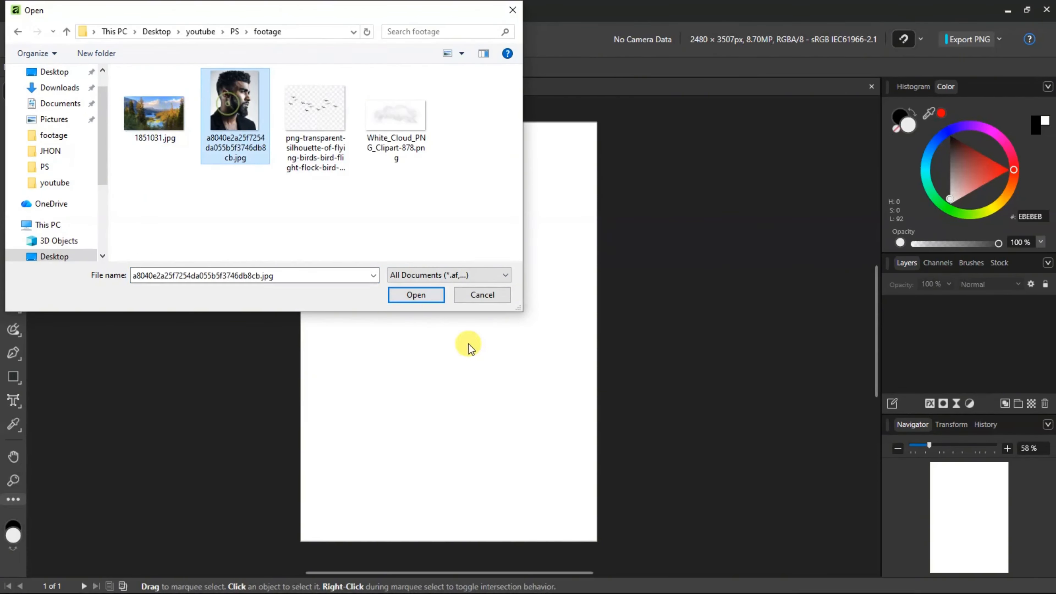
pyautogui.click(423, 292)
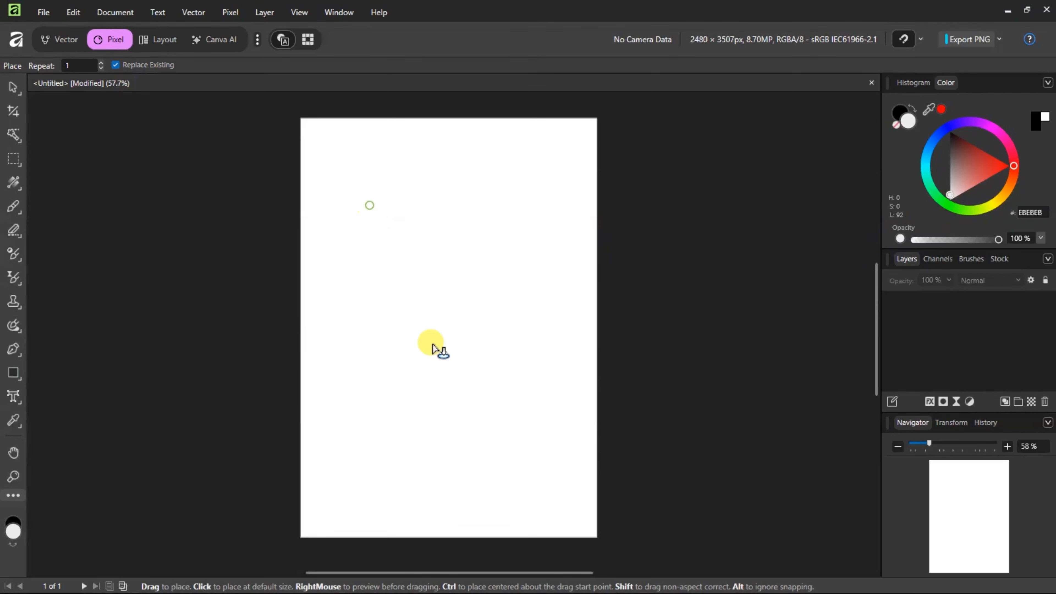
pyautogui.moveTo(432, 348); pyautogui.dragTo(581, 512)
# Enlarge the placed portrait slightly and centre it on the page with white margins all around.
pyautogui.moveTo(516, 401); pyautogui.dragTo(472, 372)
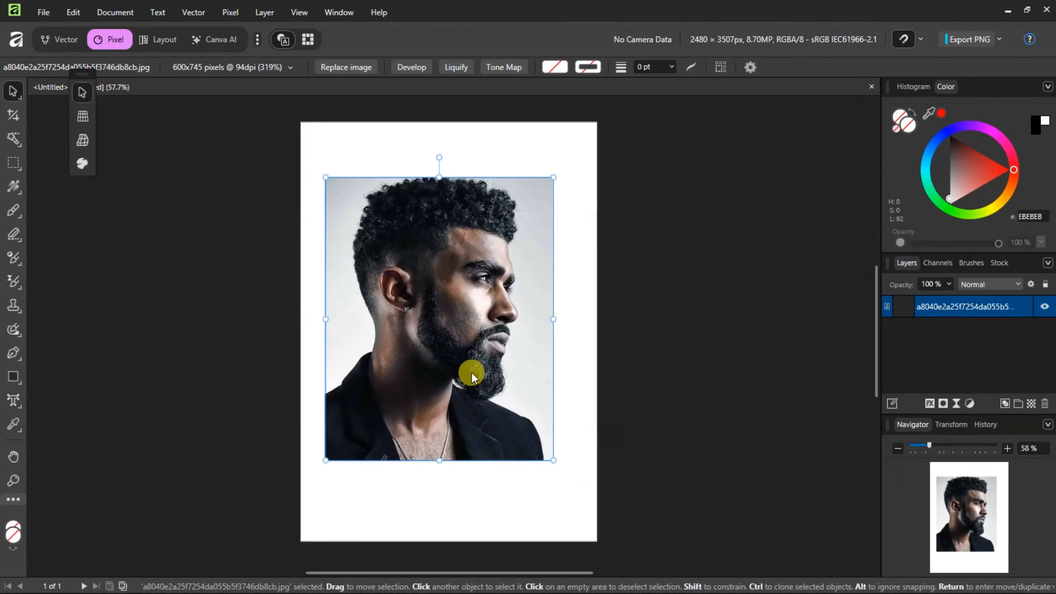
pyautogui.moveTo(326, 460); pyautogui.dragTo(308, 481)
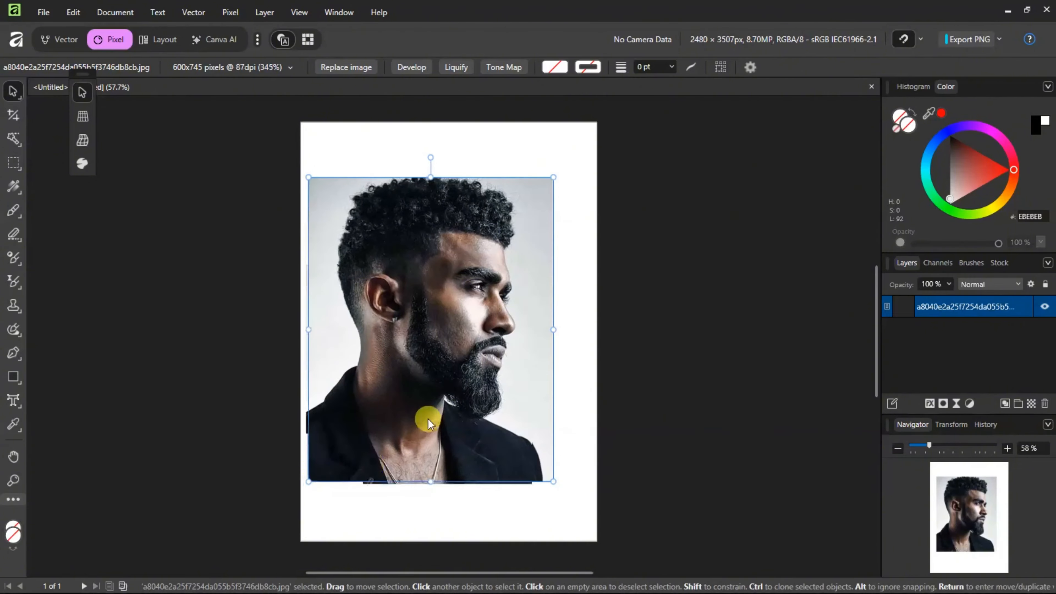
pyautogui.moveTo(428, 419); pyautogui.dragTo(448, 408)
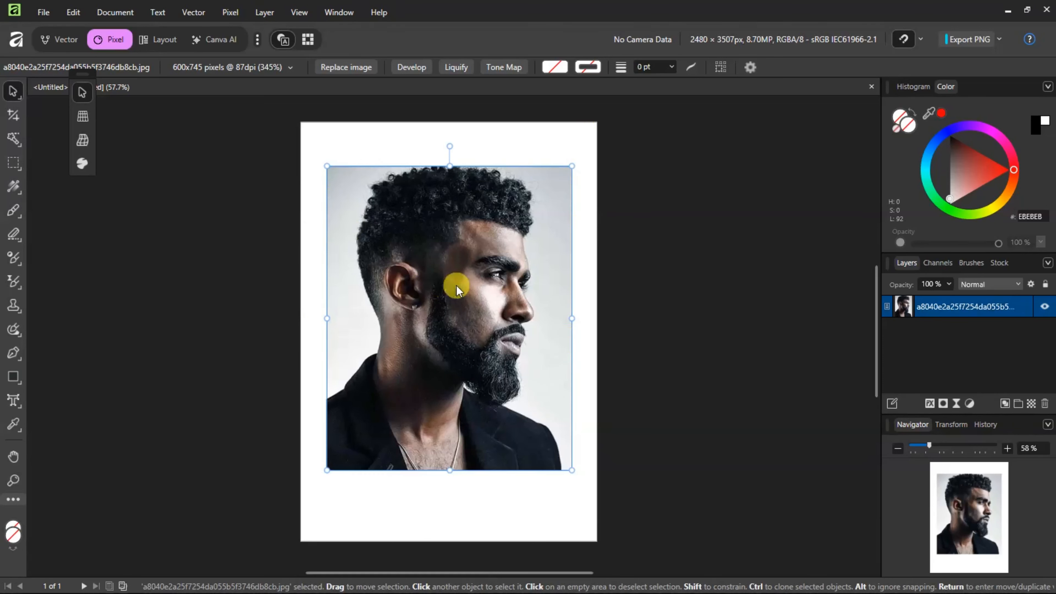
# Select the man, from his hair down to his jacket, using the Selection Brush at 161 px width with edge snapping.
pyautogui.click(16, 140)
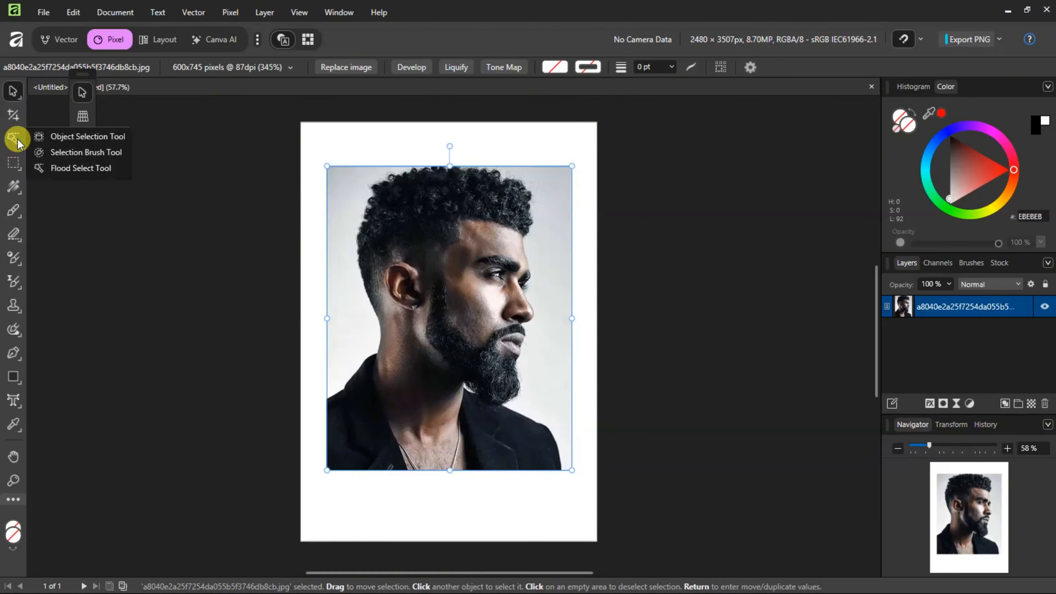
pyautogui.click(73, 152)
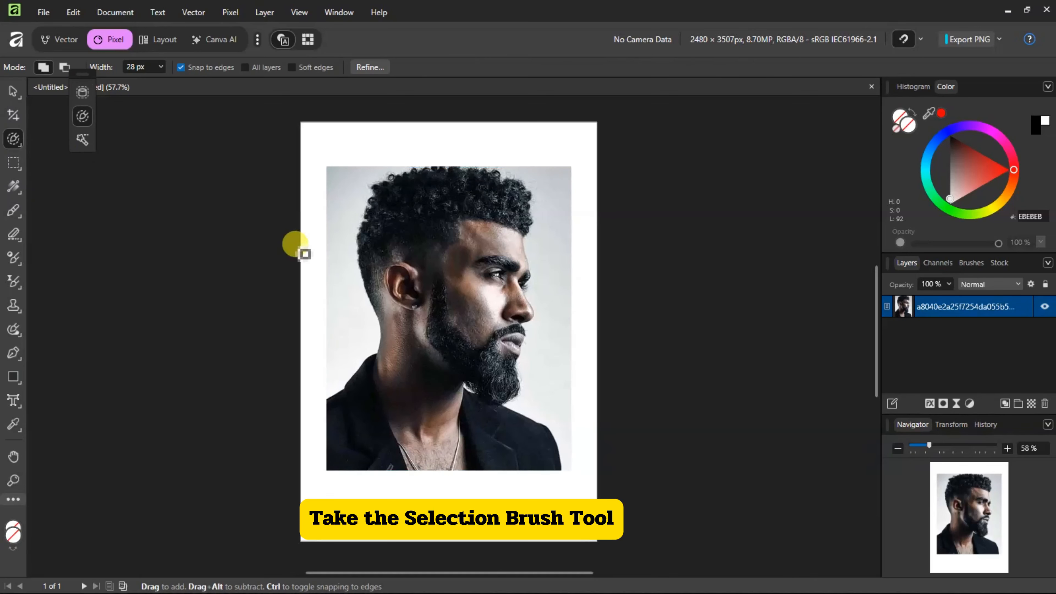
pyautogui.click(80, 67)
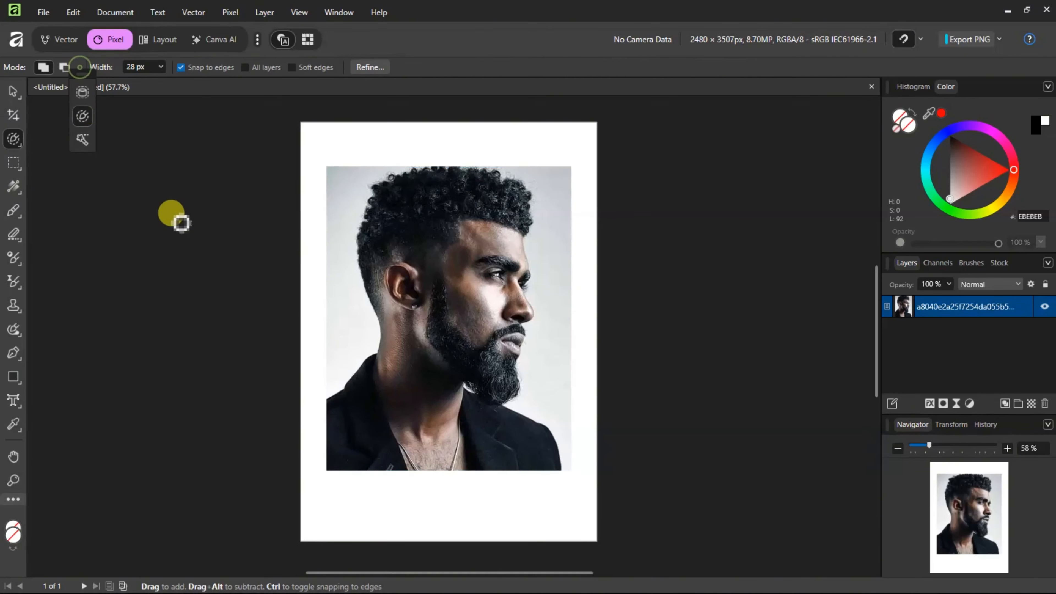
pyautogui.moveTo(83, 74); pyautogui.dragTo(240, 245)
pyautogui.scroll(1, 353, 314)
pyautogui.press(']')
pyautogui.press(']')
pyautogui.press(']')
pyautogui.scroll(1, 324, 314)
pyautogui.moveTo(323, 315)
pyautogui.mouseDown()
pyautogui.moveTo(439, 328)
pyautogui.moveTo(449, 254)
pyautogui.moveTo(453, 483)
pyautogui.moveTo(537, 509)
pyautogui.moveTo(543, 290)
pyautogui.moveTo(547, 308)
pyautogui.moveTo(468, 195)
pyautogui.moveTo(443, 468)
pyautogui.moveTo(511, 480)
pyautogui.moveTo(493, 328)
pyautogui.moveTo(399, 214)
pyautogui.moveTo(409, 199)
pyautogui.moveTo(528, 240)
pyautogui.moveTo(560, 217)
pyautogui.moveTo(553, 493)
pyautogui.moveTo(502, 457)
pyautogui.moveTo(510, 470)
pyautogui.moveTo(434, 513)
pyautogui.moveTo(431, 543)
pyautogui.mouseUp()
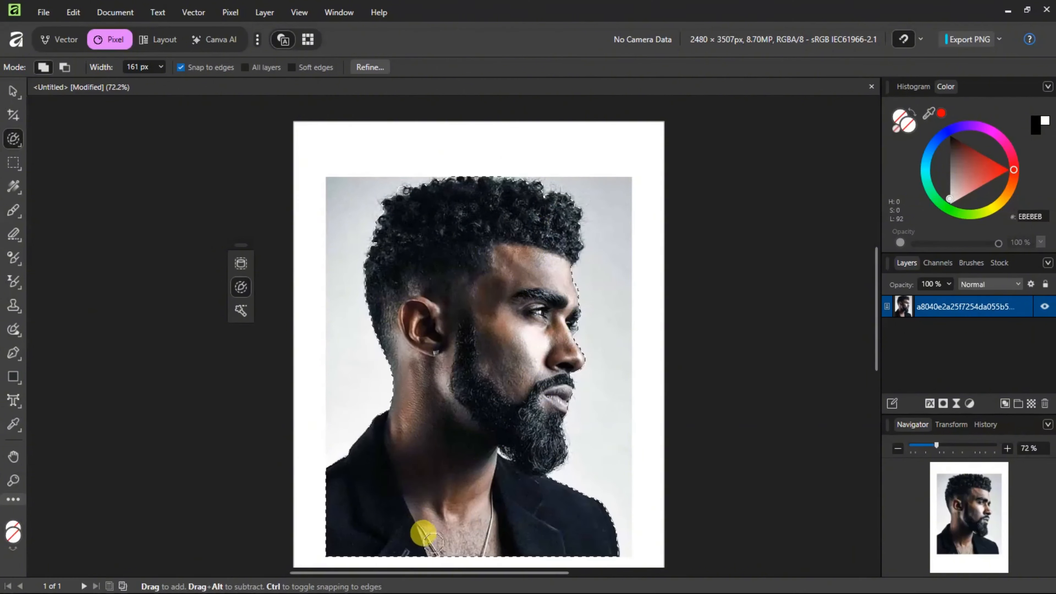
# Refine the selection with the Matte brush along the hair, neck, beard and face edges, and apply it with output as Selection.
pyautogui.click(370, 67)
pyautogui.moveTo(378, 209)
pyautogui.mouseDown()
pyautogui.moveTo(413, 168)
pyautogui.moveTo(502, 159)
pyautogui.mouseUp()
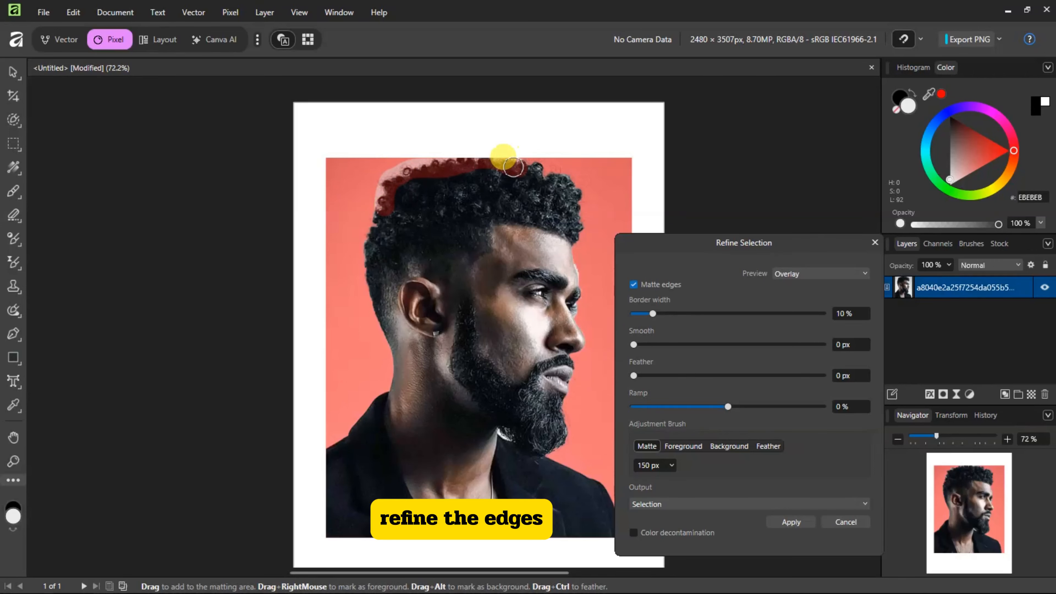
pyautogui.moveTo(380, 214); pyautogui.dragTo(366, 237)
pyautogui.moveTo(504, 436); pyautogui.dragTo(497, 426)
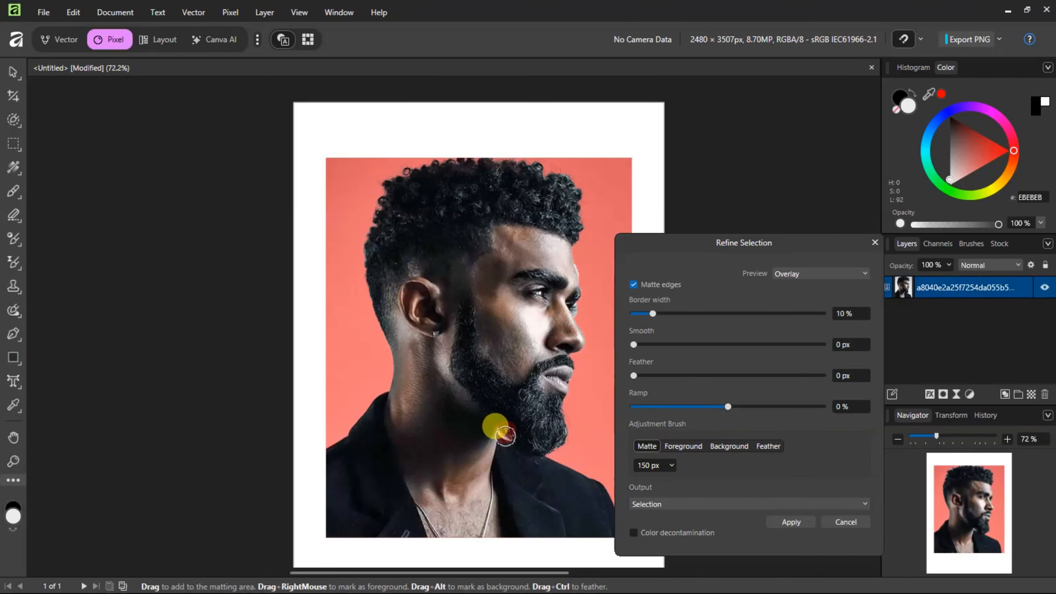
pyautogui.moveTo(582, 265)
pyautogui.mouseDown()
pyautogui.moveTo(585, 388)
pyautogui.moveTo(585, 315)
pyautogui.mouseUp()
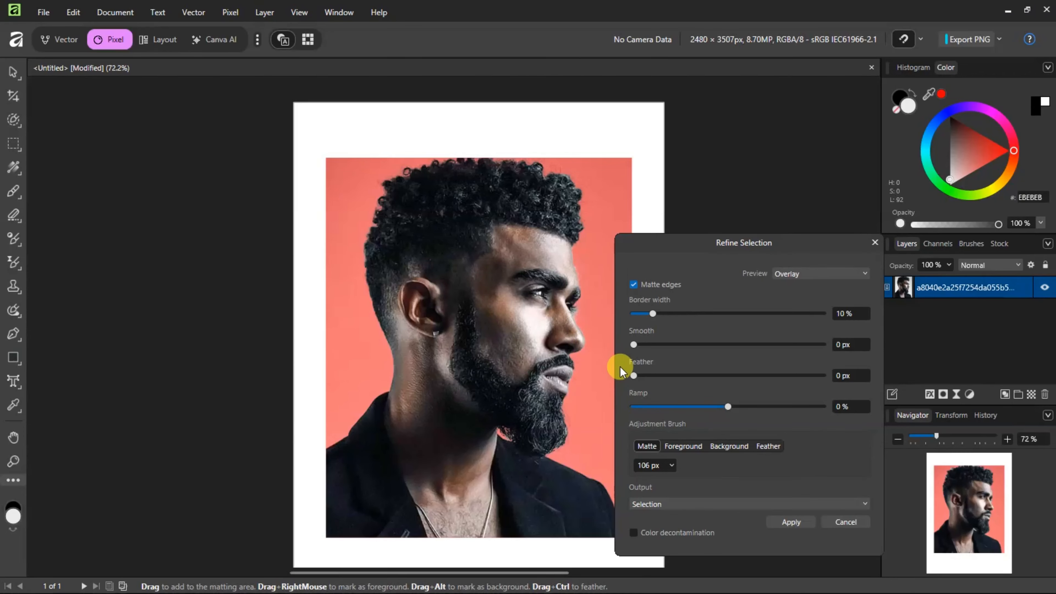
pyautogui.click(790, 522)
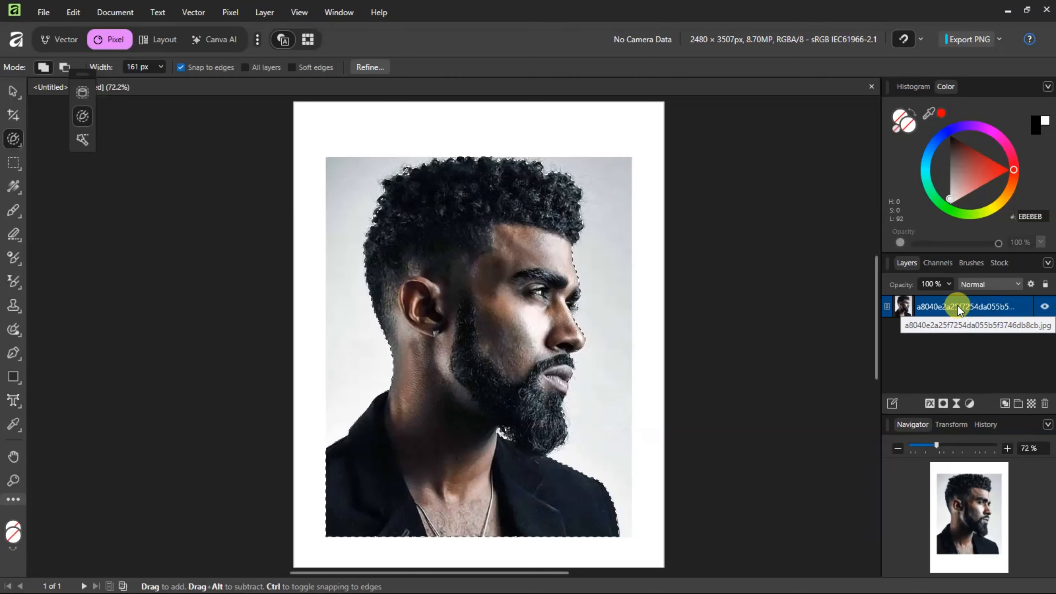
# Duplicate the selected man onto a new layer, hide the original photo layer and clear the selection.
pyautogui.hotkey('ctrl', 'j')
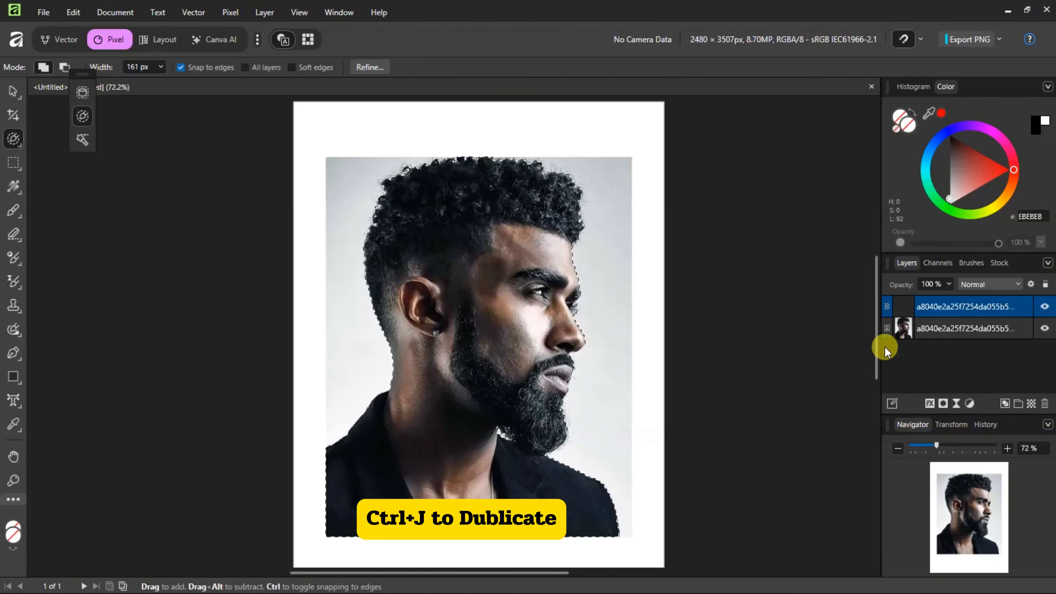
pyautogui.click(1045, 327)
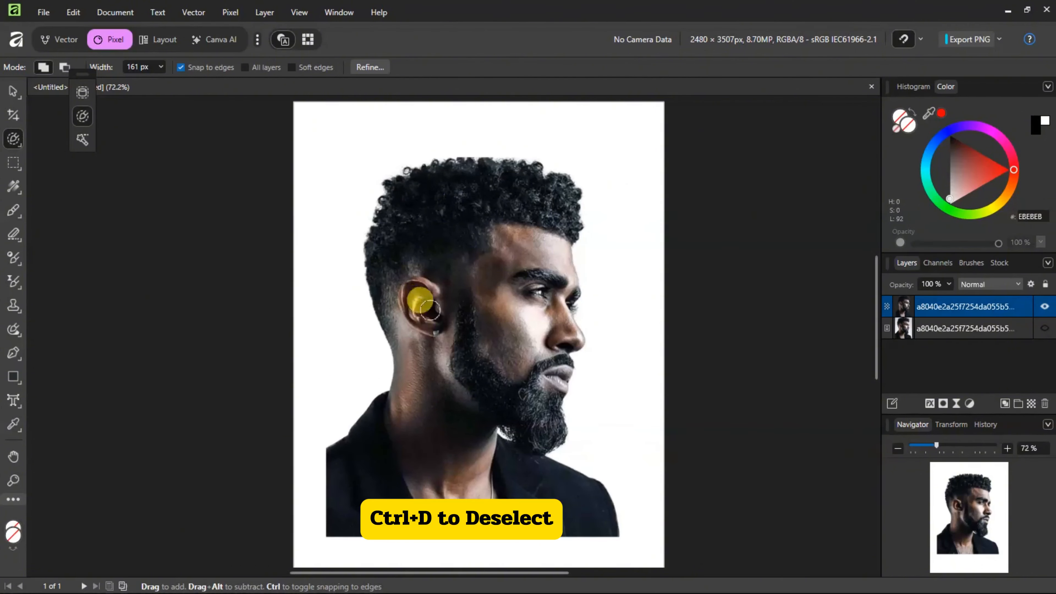
pyautogui.hotkey('ctrl', 'd')
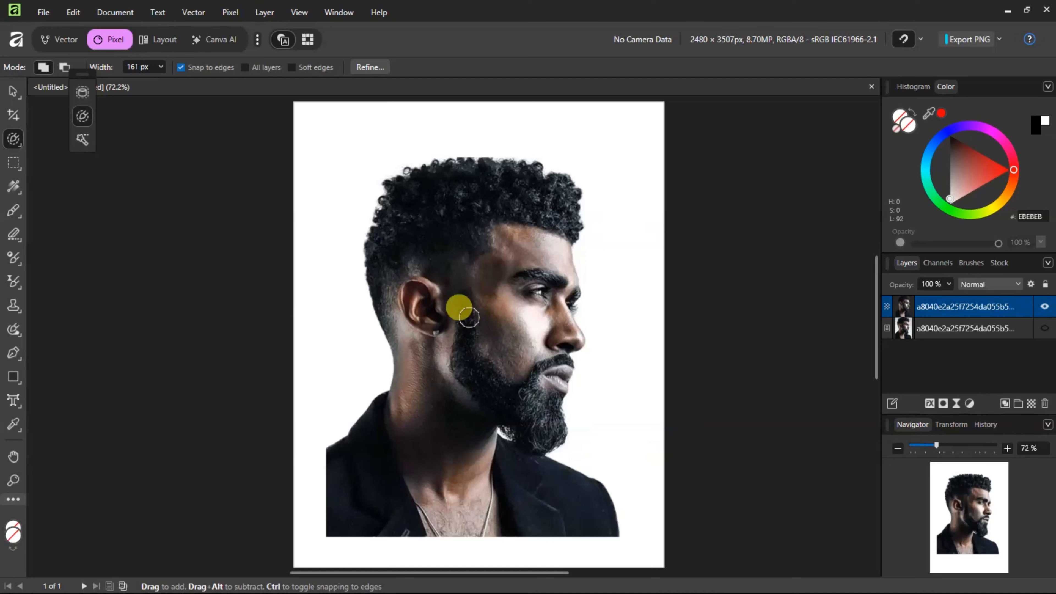
# Scale the cut-out man to about 208 × 267 mm and position it across the page width, with the jacket at the lower edge.
pyautogui.click(13, 91)
pyautogui.click(568, 382)
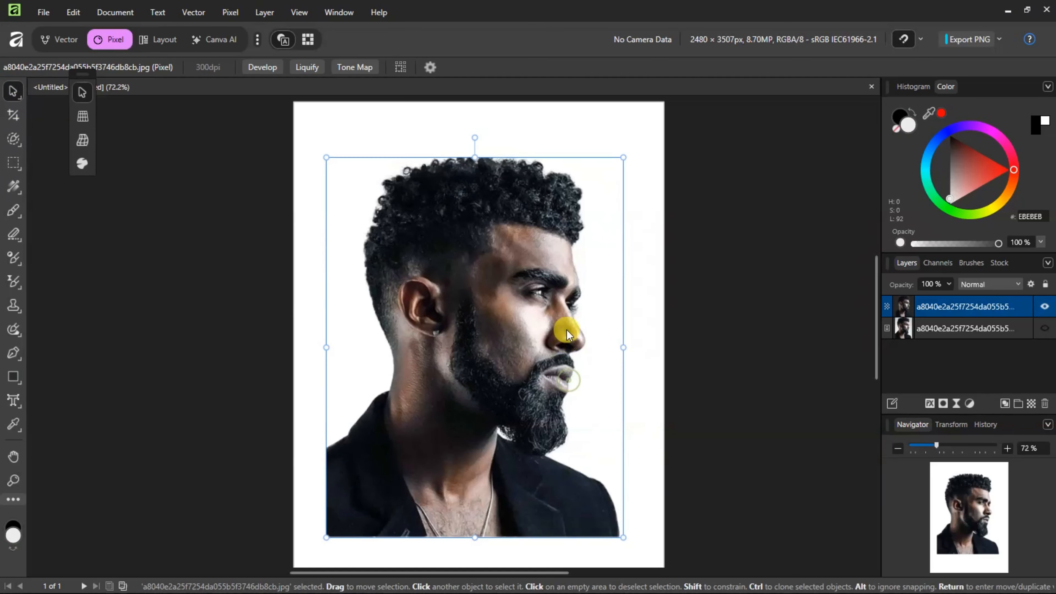
pyautogui.moveTo(568, 332); pyautogui.dragTo(568, 273)
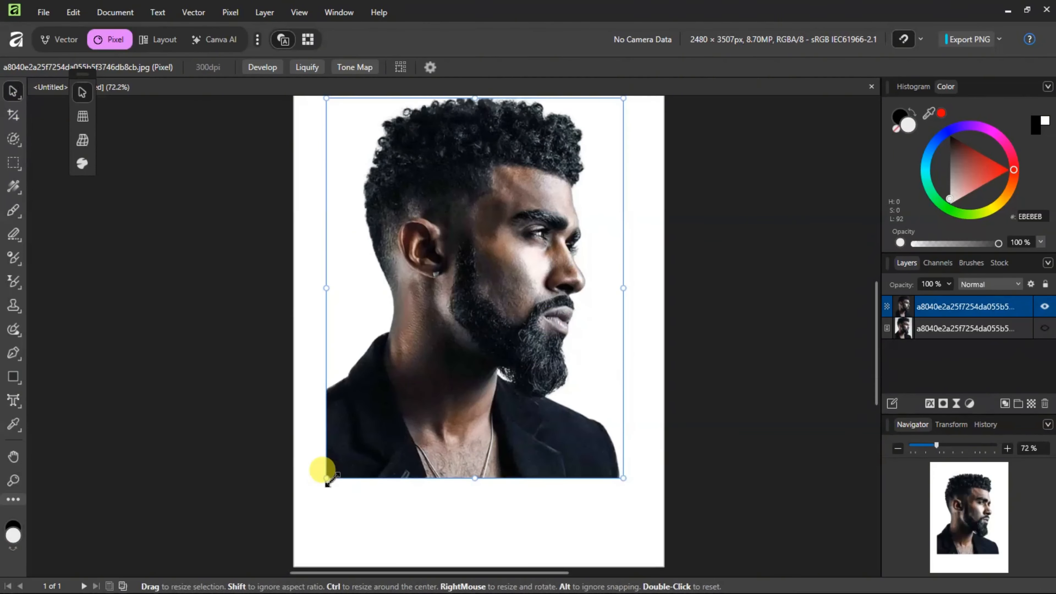
pyautogui.moveTo(327, 480); pyautogui.dragTo(256, 559)
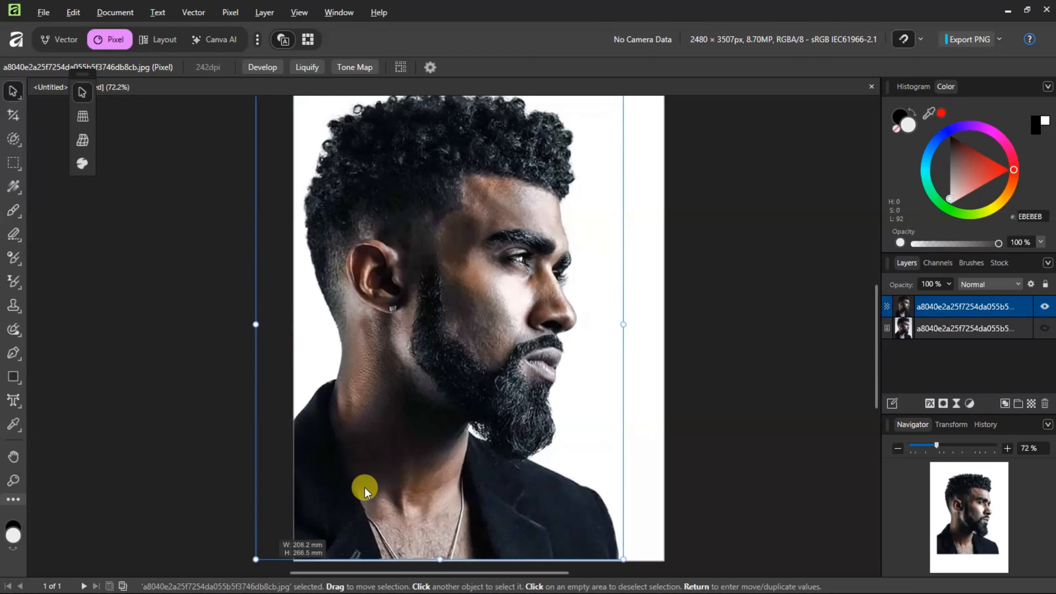
pyautogui.moveTo(364, 491); pyautogui.dragTo(408, 465)
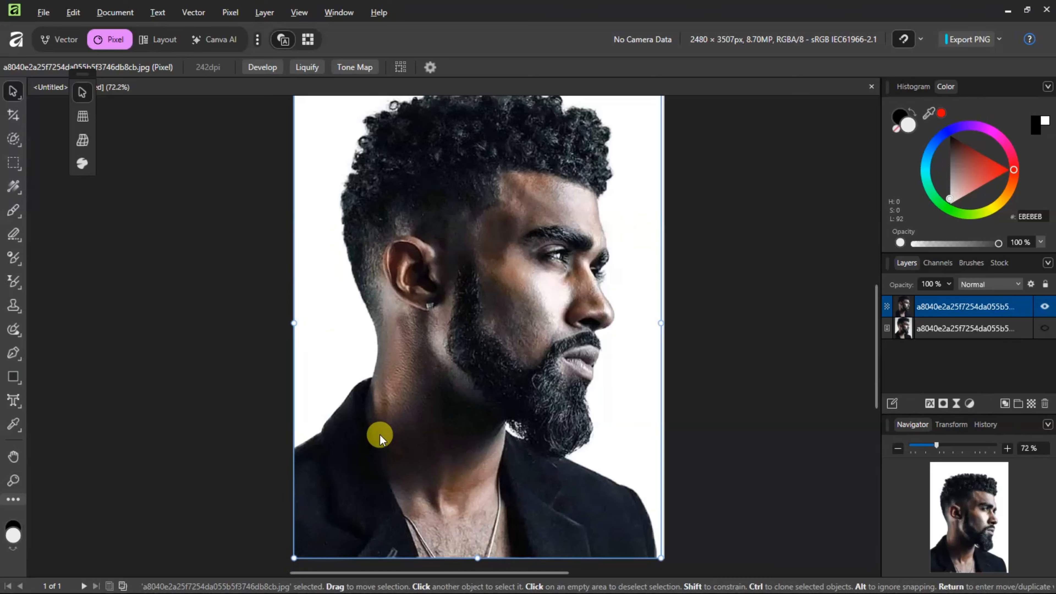
pyautogui.scroll(3, 380, 435)
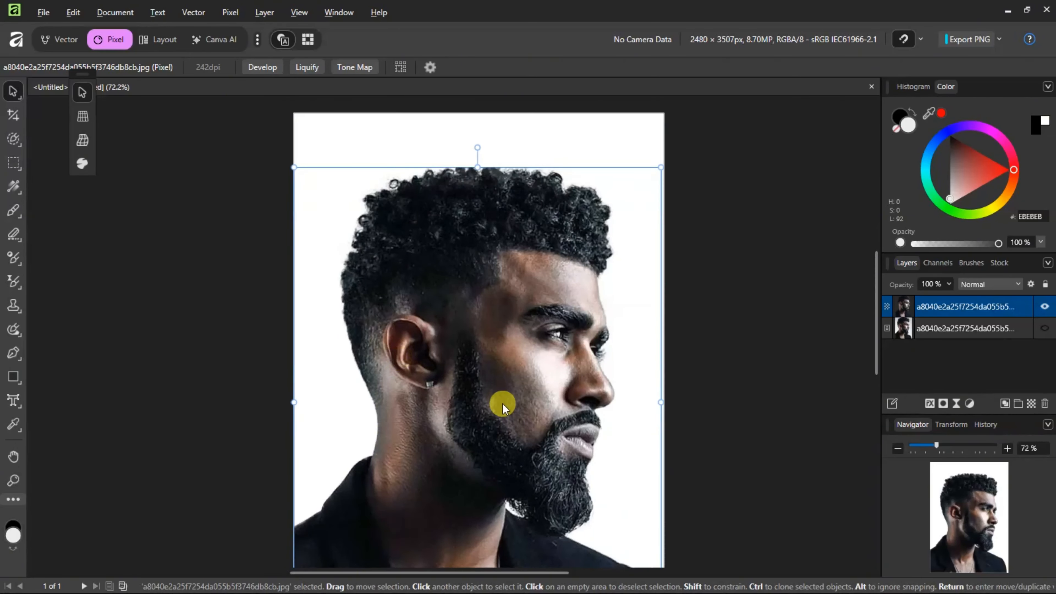
pyautogui.scroll(-3, 501, 404)
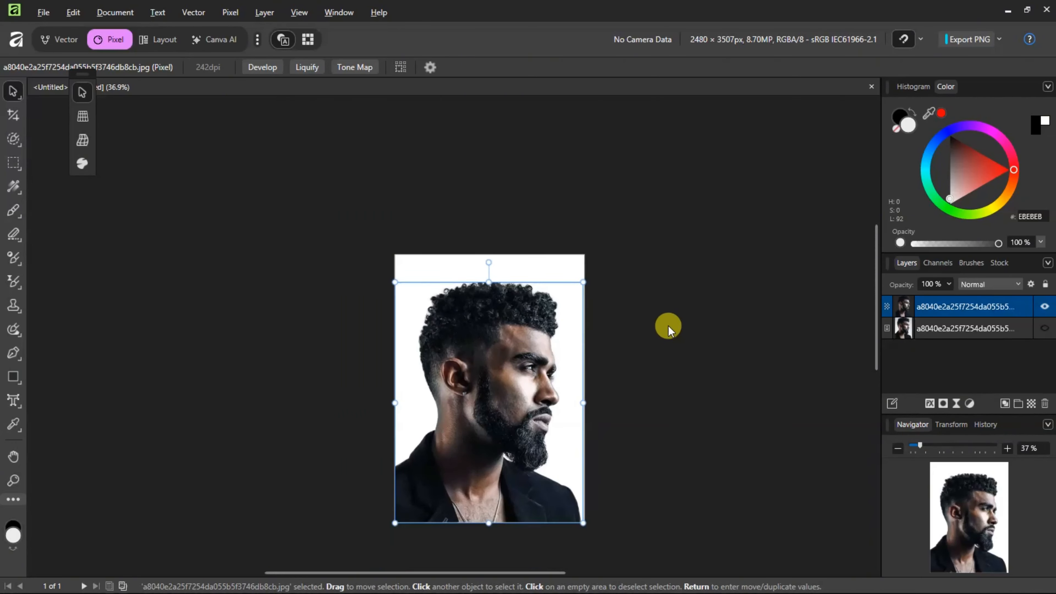
pyautogui.click(639, 366)
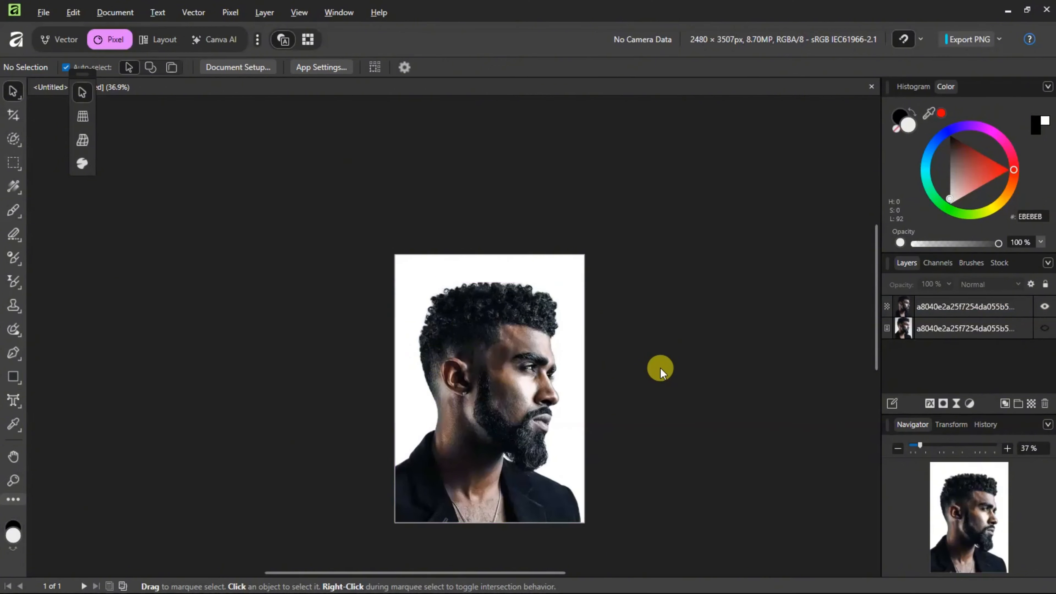
pyautogui.scroll(1, 660, 368)
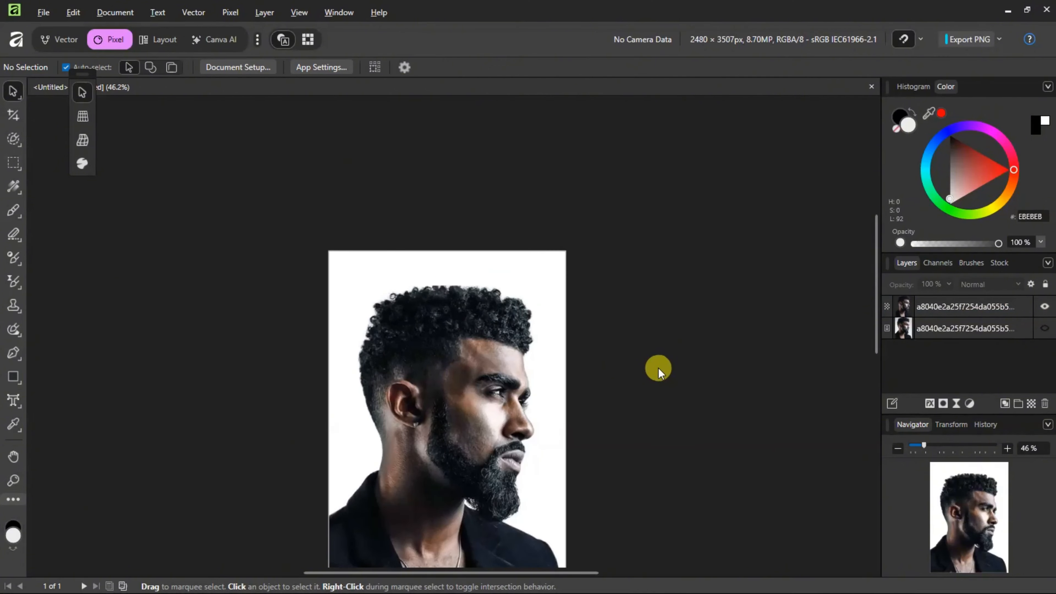
pyautogui.scroll(1, 659, 368)
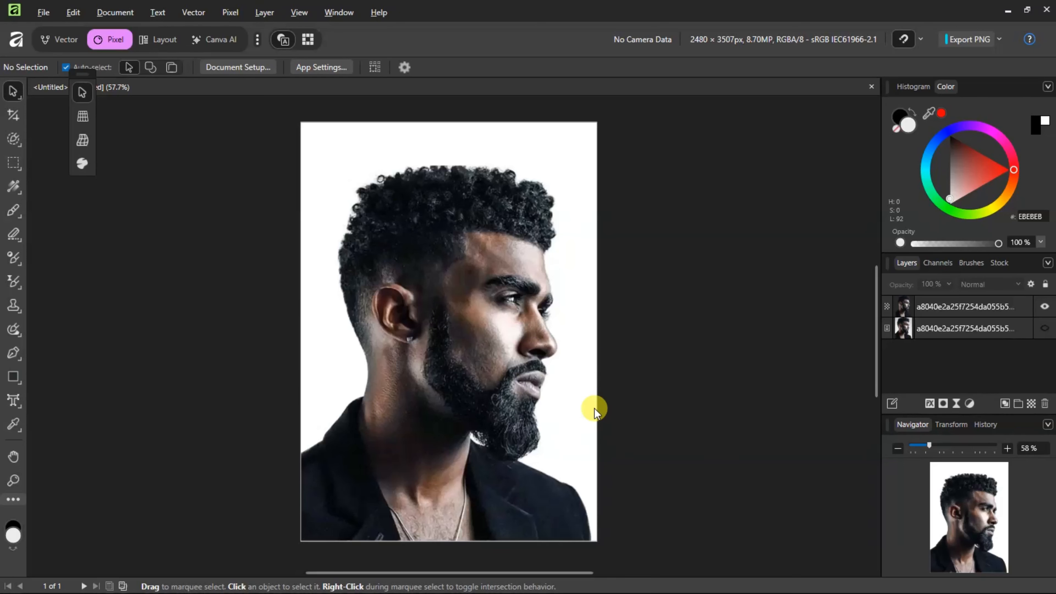
# Add an HSL adjustment above the cut-out layer with Saturation Shift at -100 %.
pyautogui.click(967, 309)
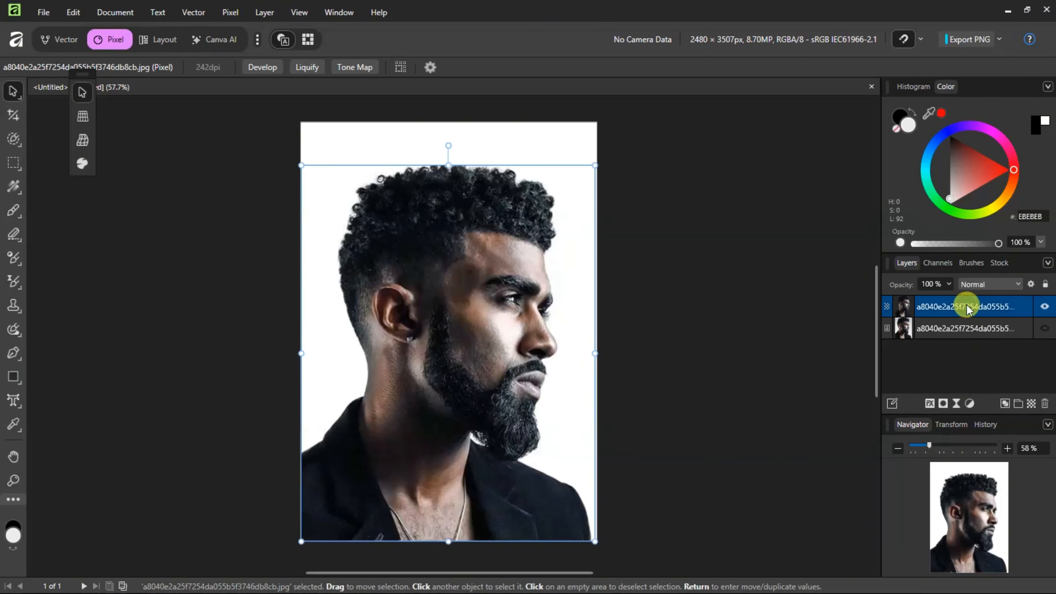
pyautogui.click(969, 404)
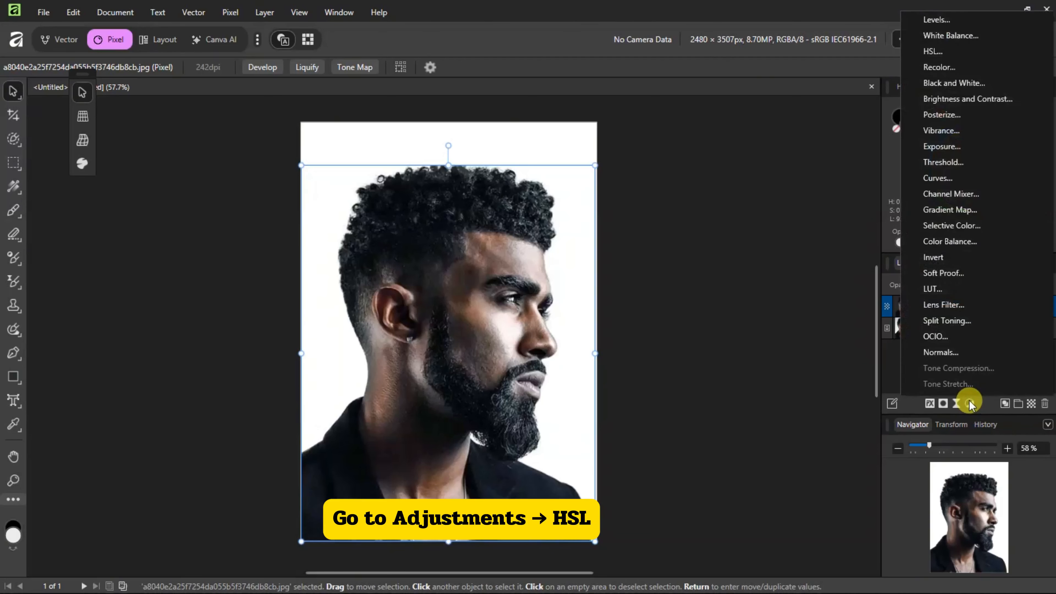
pyautogui.click(968, 53)
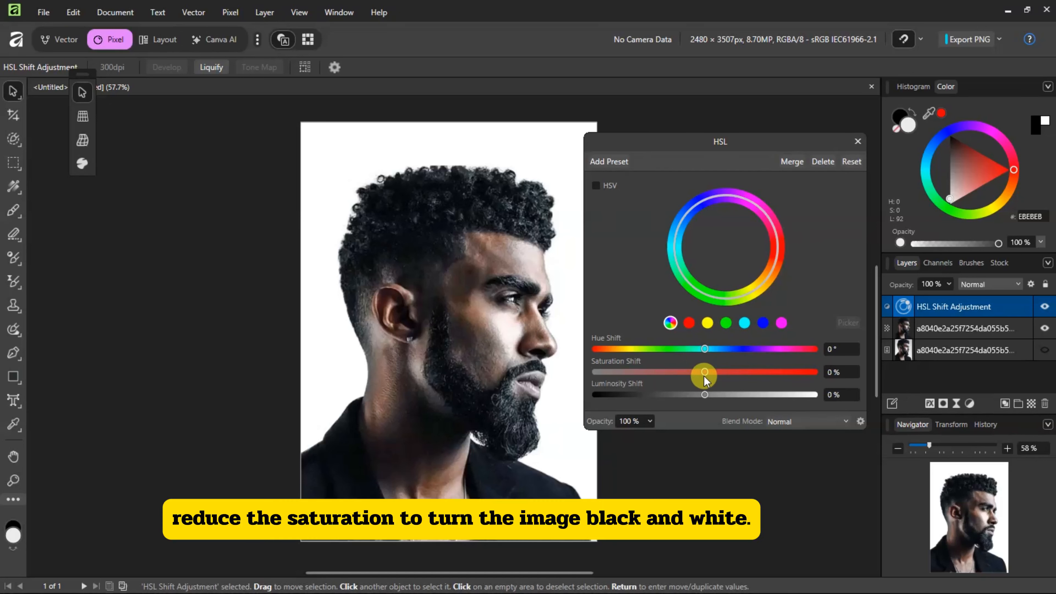
pyautogui.moveTo(703, 371); pyautogui.dragTo(594, 371)
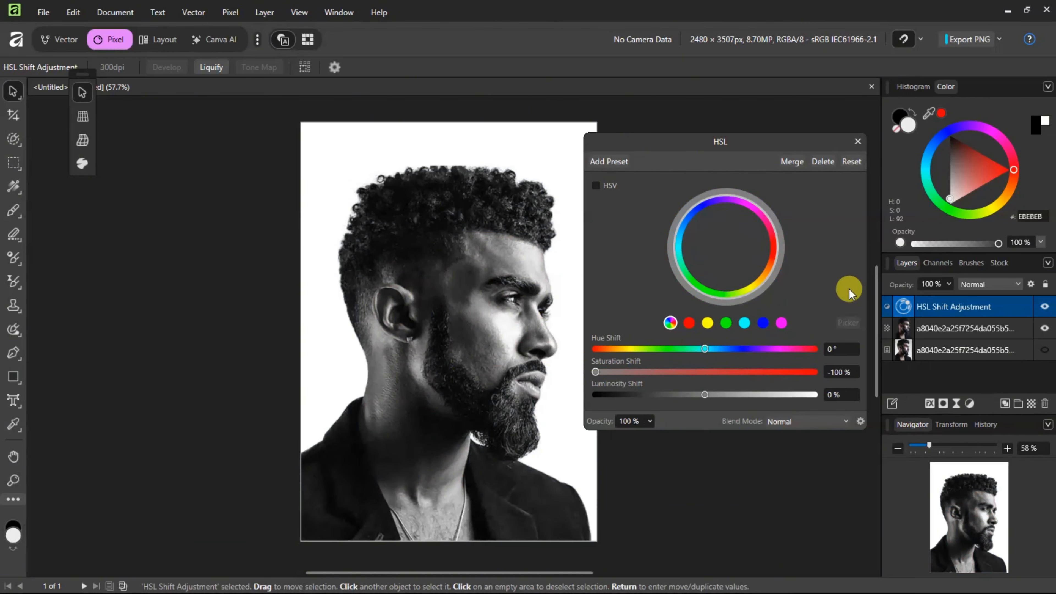
pyautogui.click(856, 140)
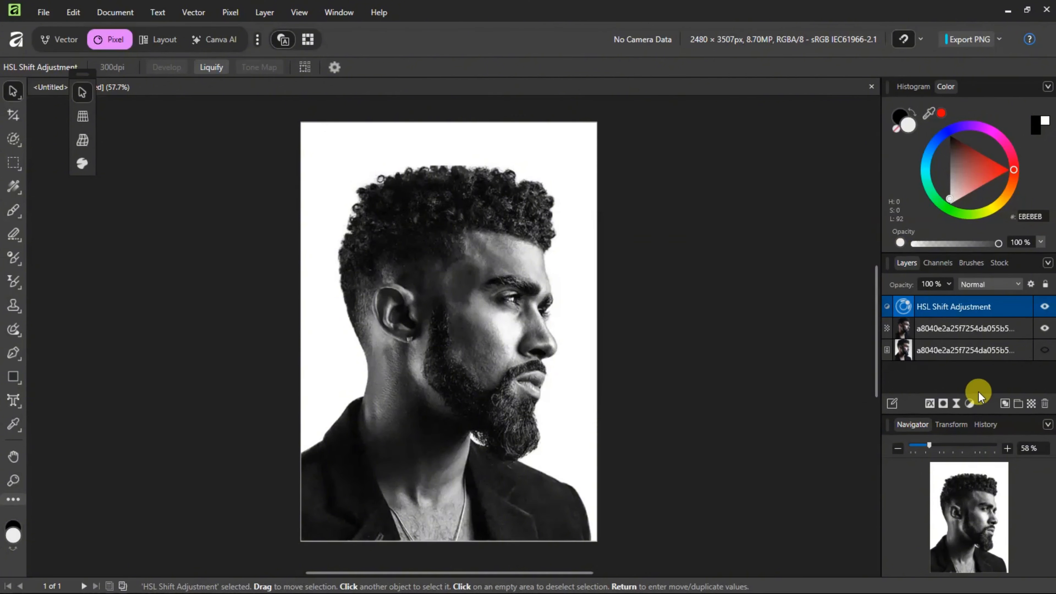
# Merge the HSL adjustment with the cut-out portrait layer into a single layer.
pyautogui.keyDown('shift'); pyautogui.click(959, 327); pyautogui.keyUp('shift')
pyautogui.rightClick(999, 310)
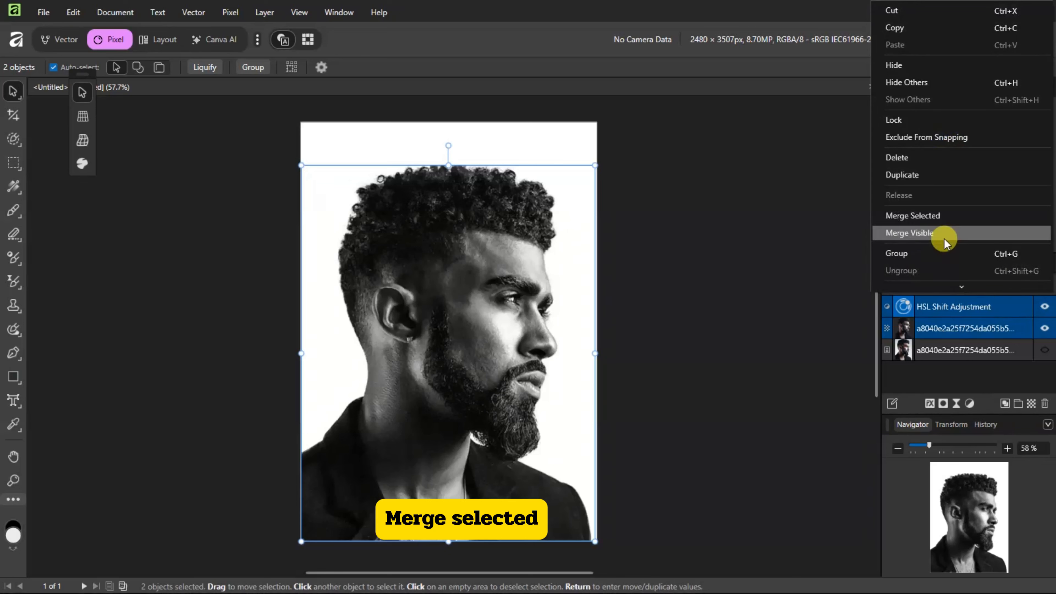
pyautogui.click(927, 217)
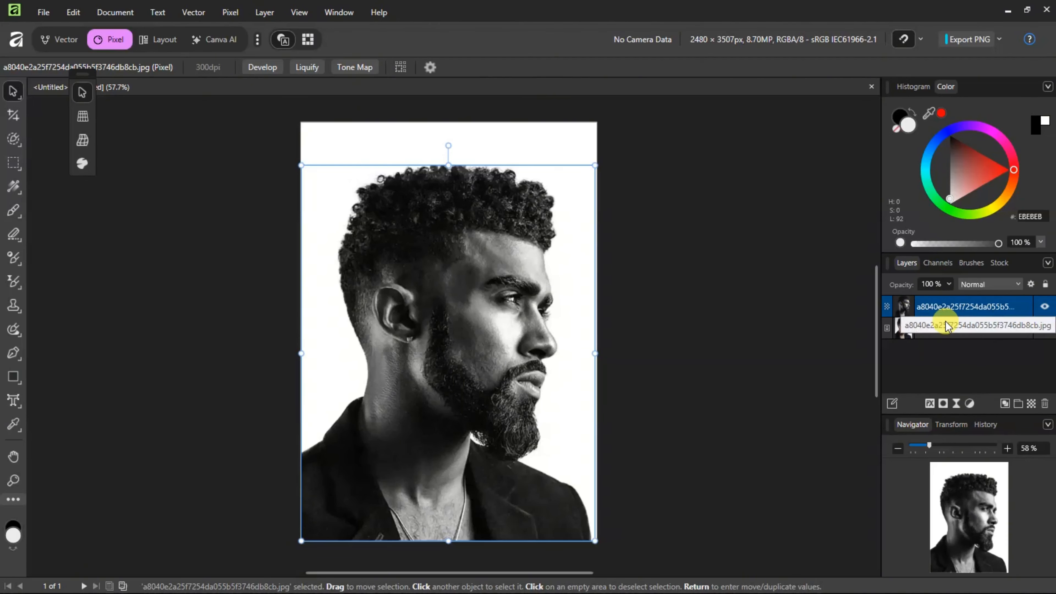
# Place the landscape photo 1851031.jpg from the footage folder on a layer above the cut-out portrait.
pyautogui.click(45, 13)
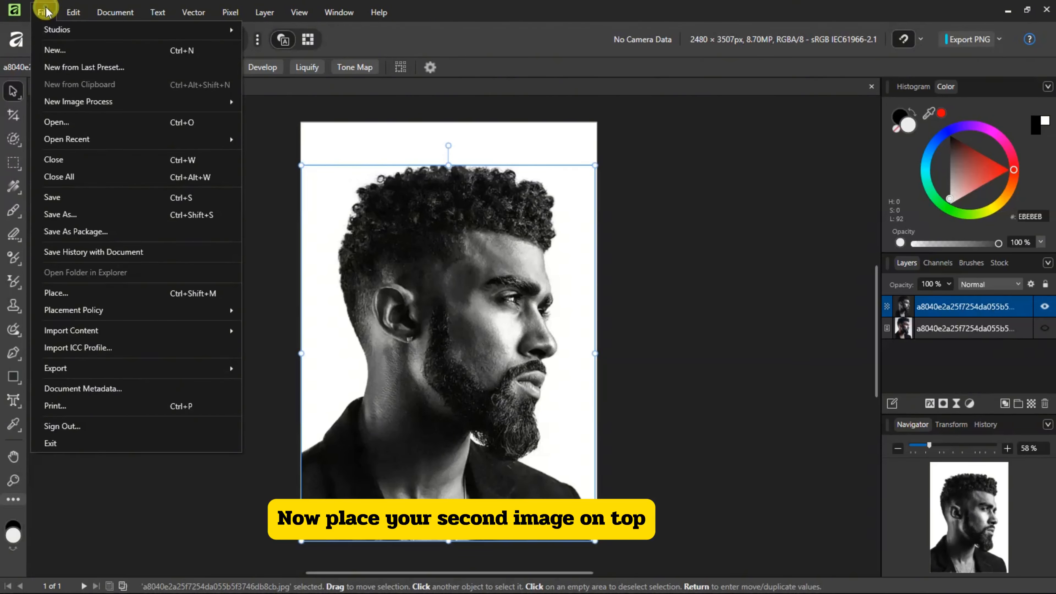
pyautogui.click(65, 293)
pyautogui.click(160, 112)
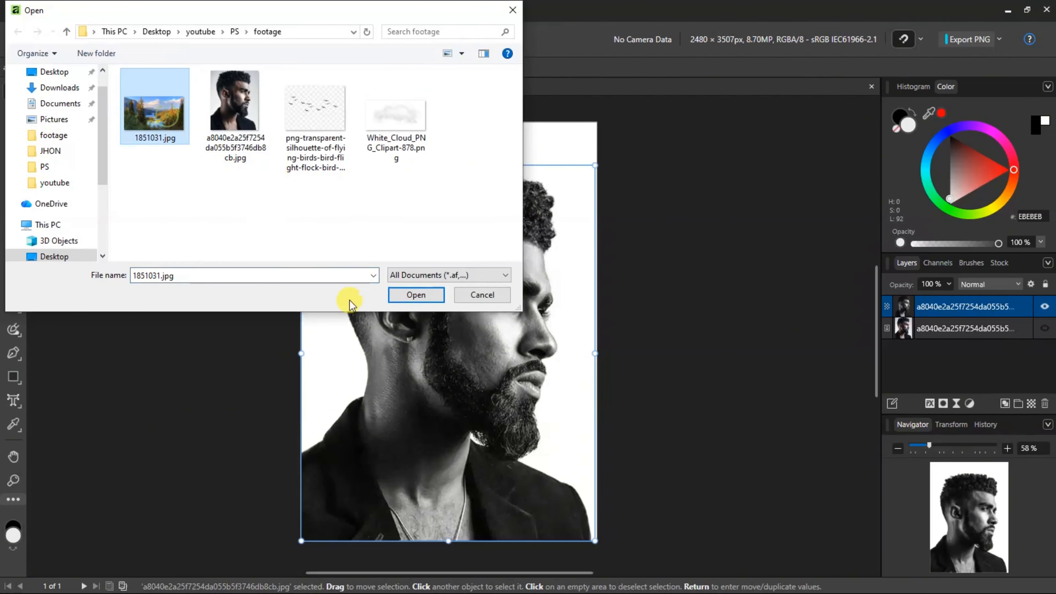
pyautogui.click(409, 301)
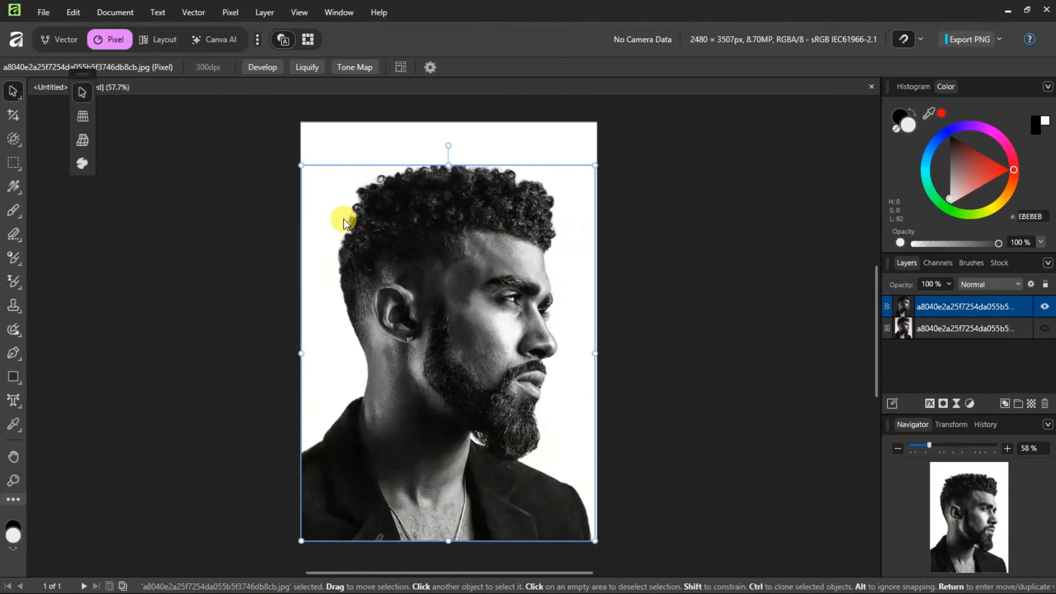
pyautogui.moveTo(320, 186); pyautogui.dragTo(514, 511)
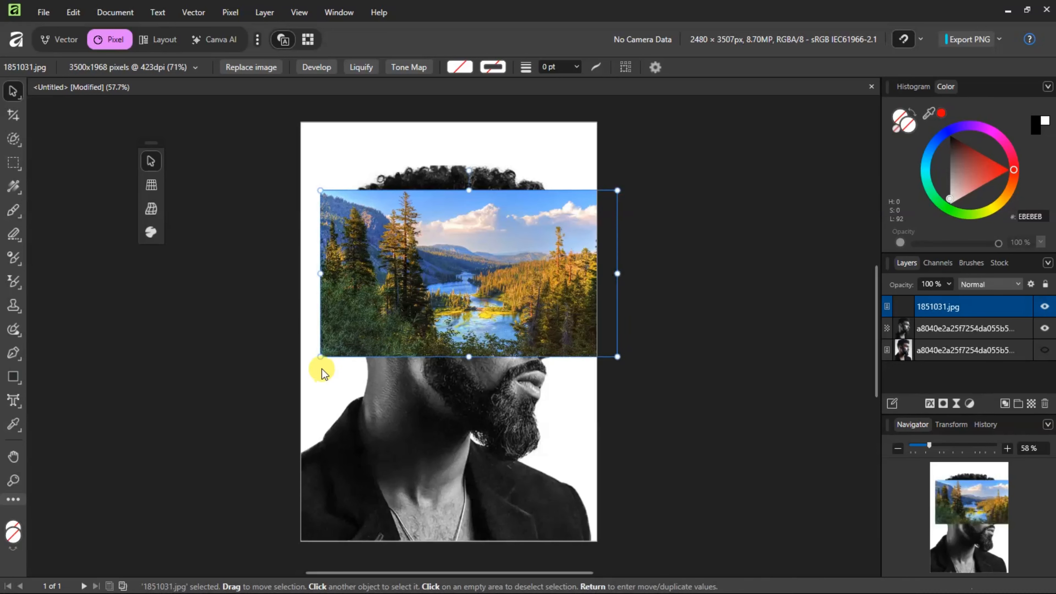
# Scale the placed landscape to about 135 % and align its lower edge with the page bottom, covering the page width.
pyautogui.moveTo(281, 447); pyautogui.dragTo(269, 462)
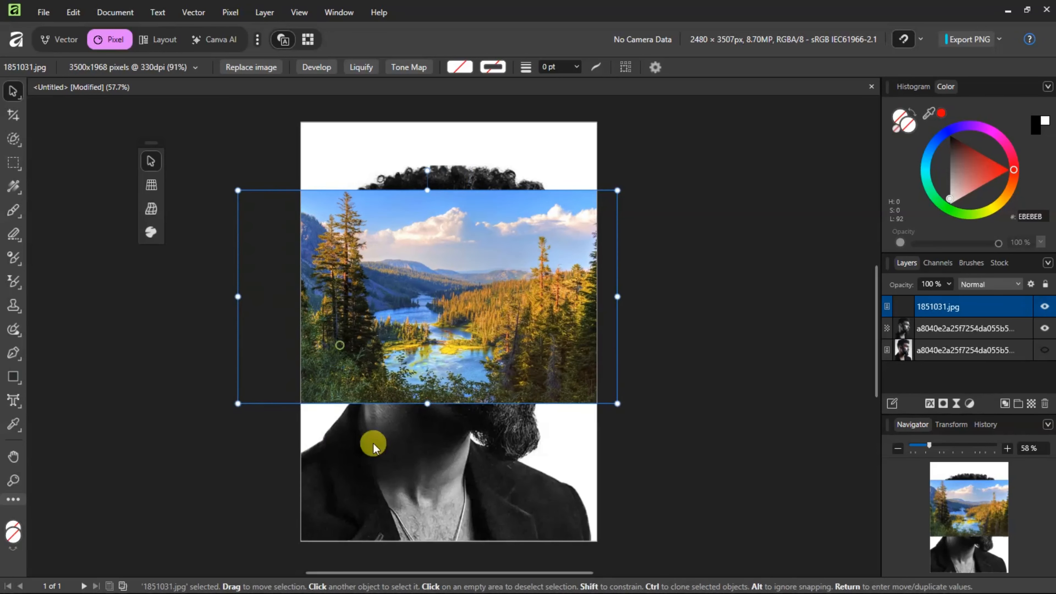
pyautogui.moveTo(373, 439); pyautogui.dragTo(404, 445)
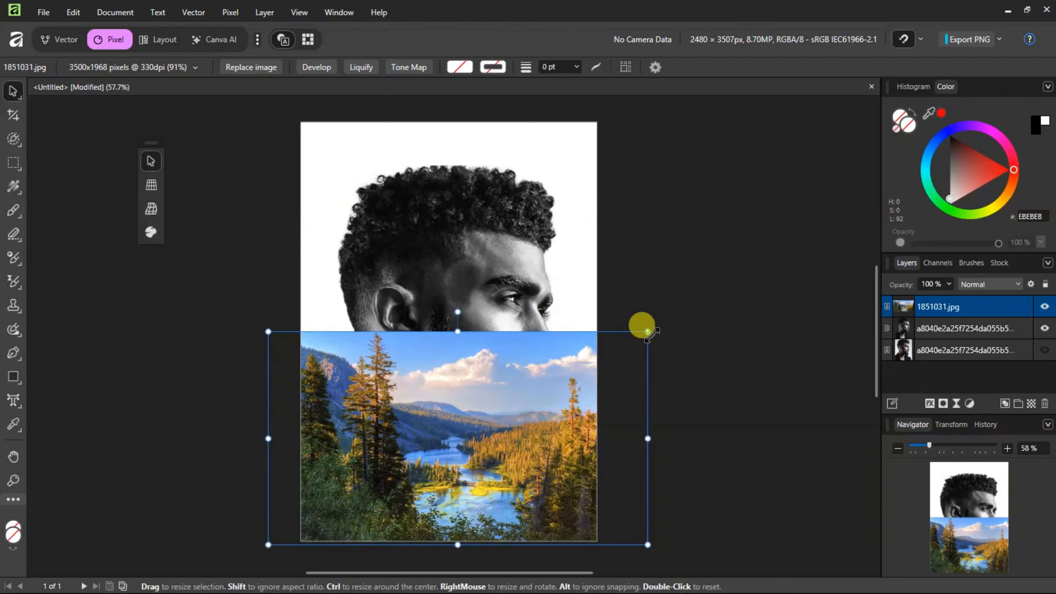
pyautogui.moveTo(647, 331); pyautogui.dragTo(819, 195)
pyautogui.moveTo(389, 410); pyautogui.dragTo(382, 406)
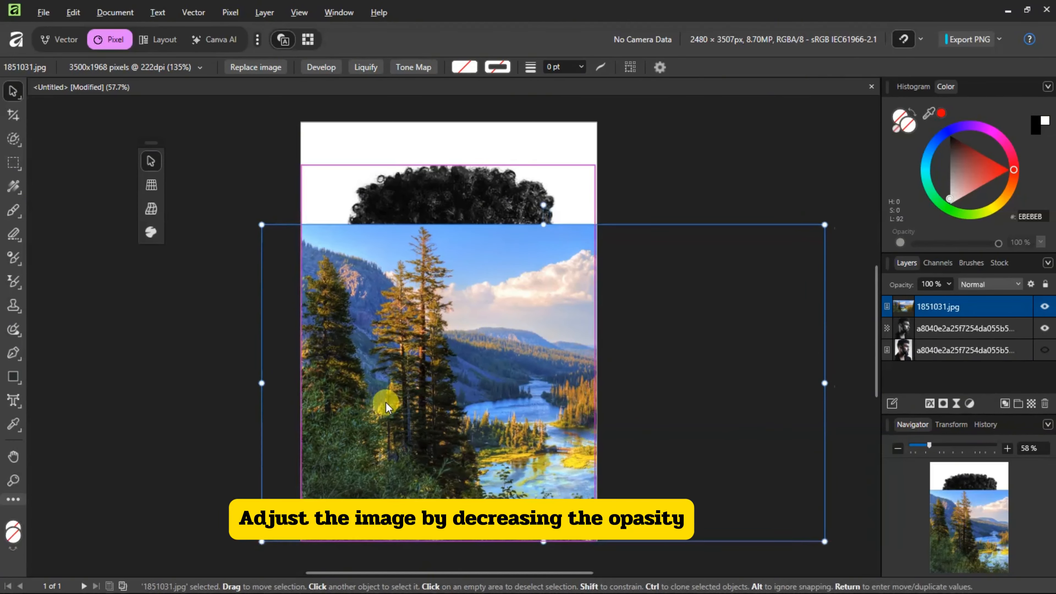
# Lower the landscape layer's opacity to 65 % and adjust its position so the trees fall over the man's head and neck.
pyautogui.click(951, 284)
pyautogui.moveTo(923, 300); pyautogui.dragTo(917, 299)
pyautogui.moveTo(375, 394)
pyautogui.mouseDown()
pyautogui.moveTo(358, 396)
pyautogui.moveTo(377, 397)
pyautogui.mouseUp()
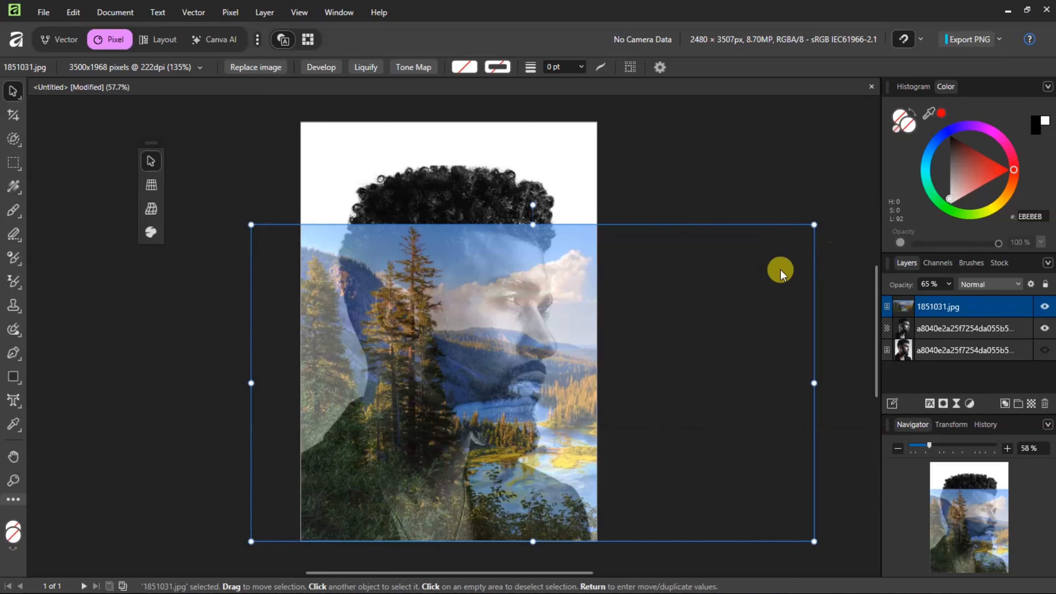
pyautogui.click(646, 169)
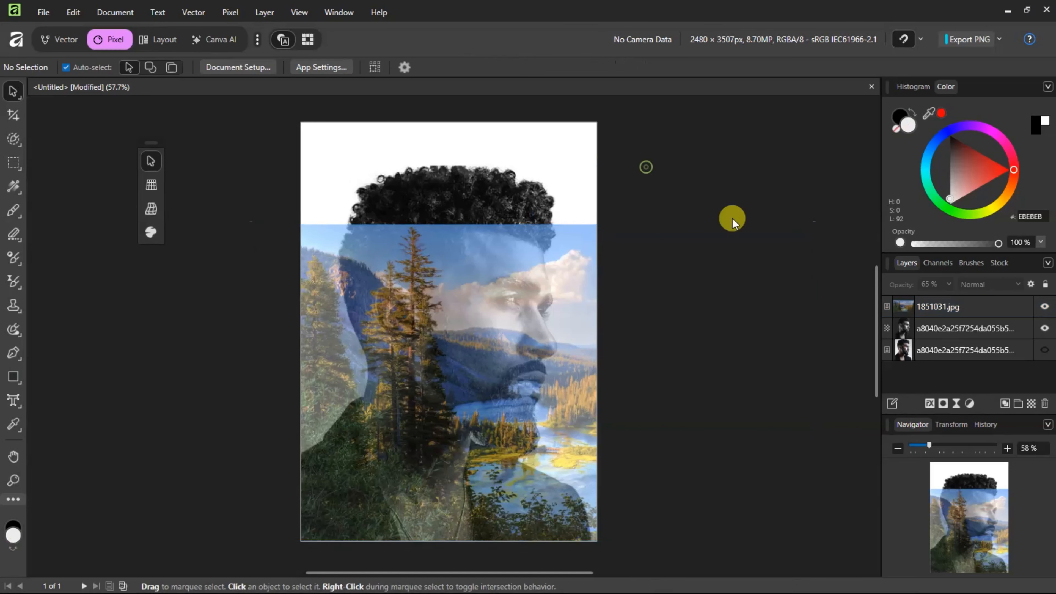
# Clip the landscape layer inside the cut-out portrait layer and set its opacity to 100 %.
pyautogui.click(966, 308)
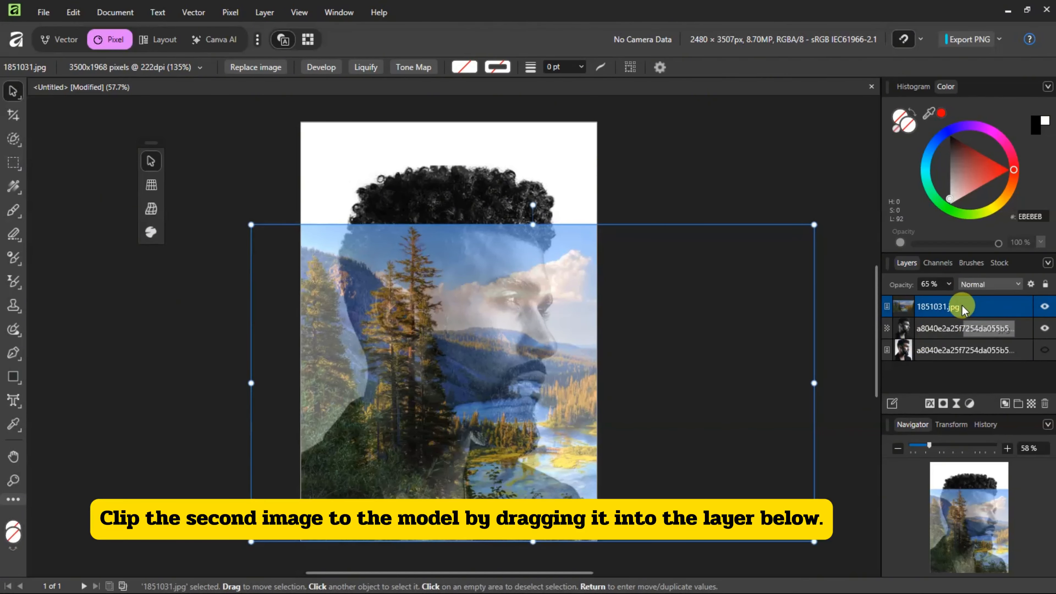
pyautogui.moveTo(962, 310); pyautogui.dragTo(962, 331)
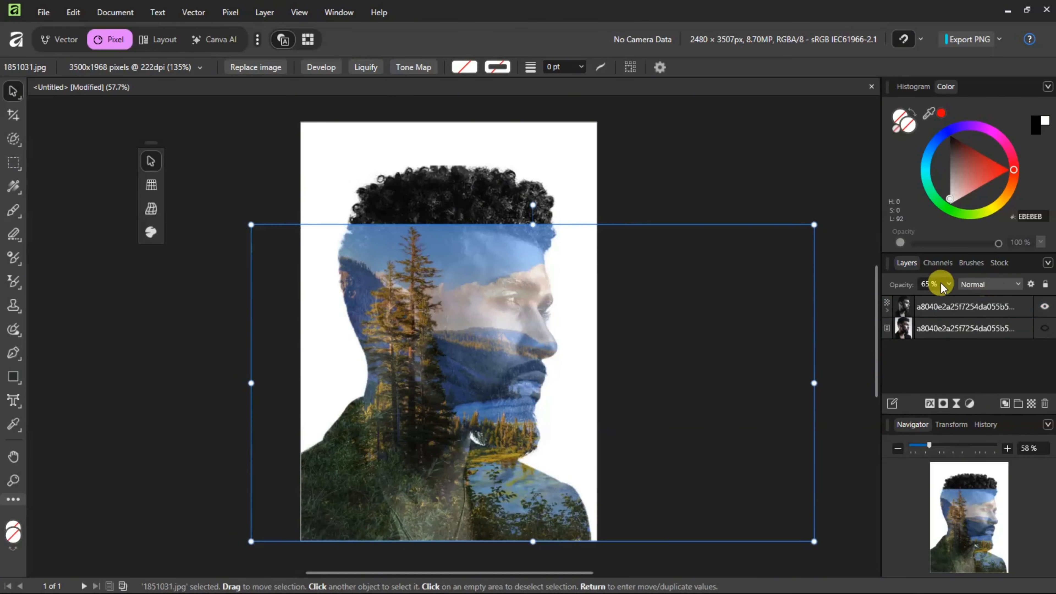
pyautogui.click(888, 311)
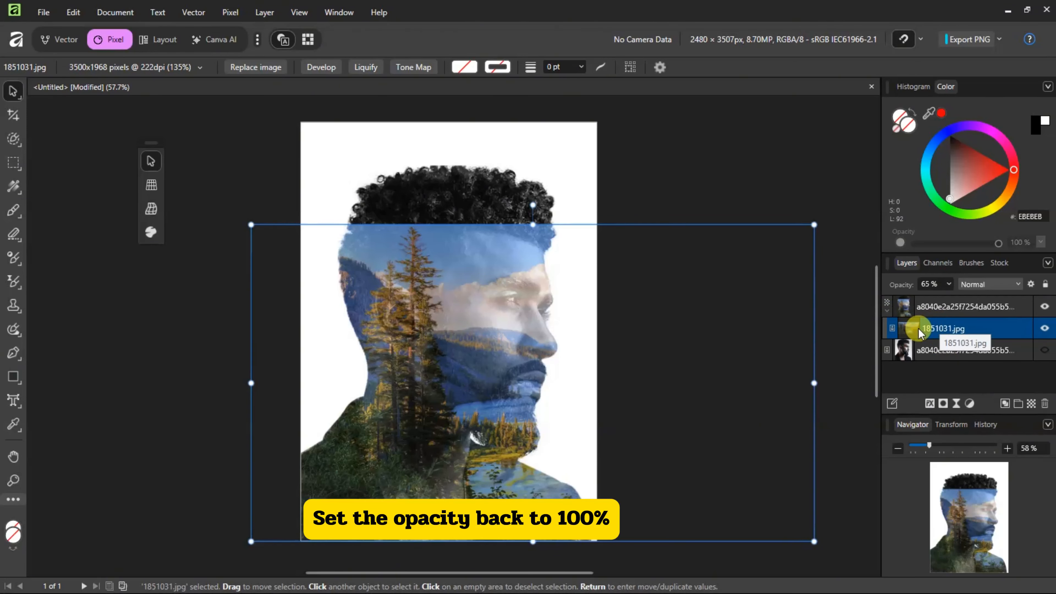
pyautogui.click(949, 284)
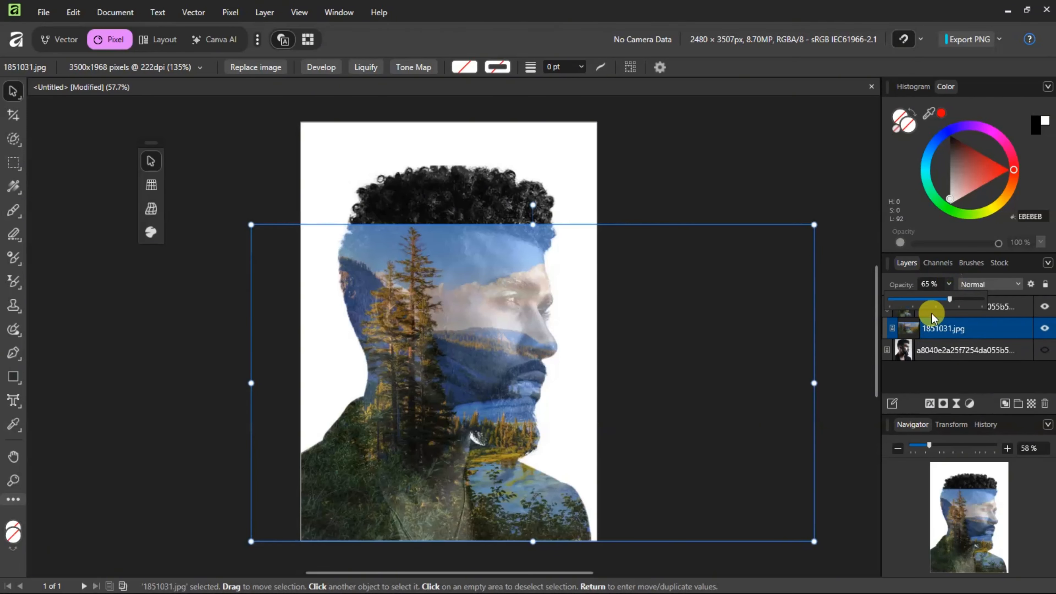
pyautogui.moveTo(982, 301); pyautogui.dragTo(990, 303)
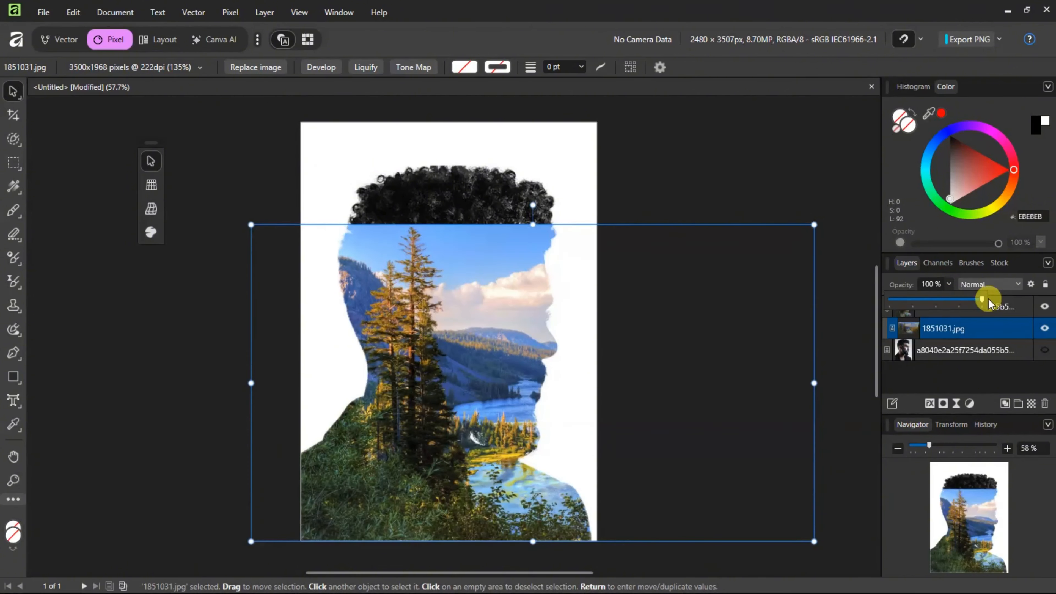
# Add a mask to the clipped landscape layer and select that mask for editing.
pyautogui.doubleClick(954, 328)
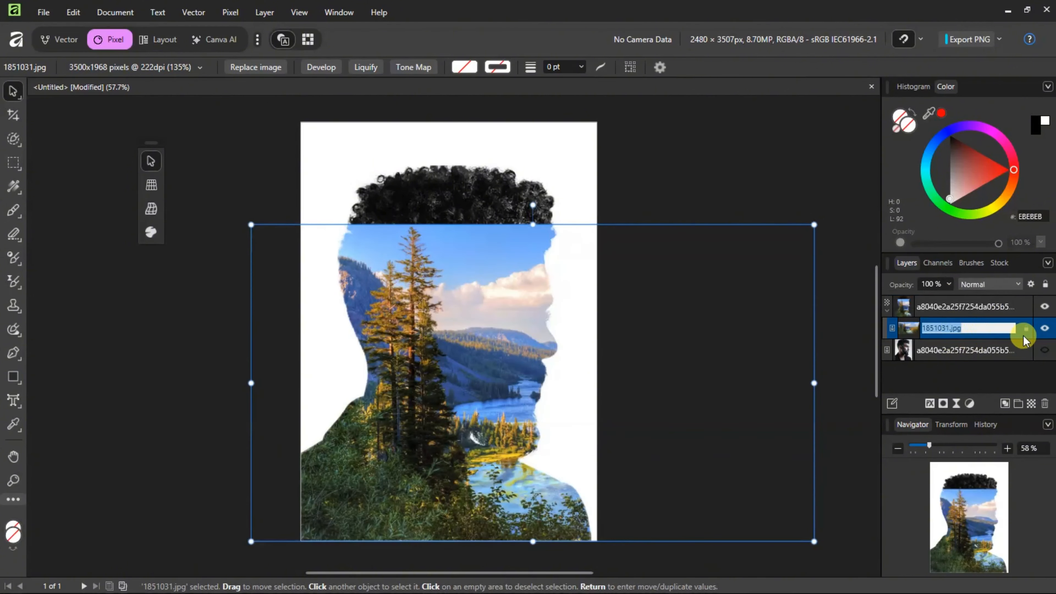
pyautogui.press('Return')
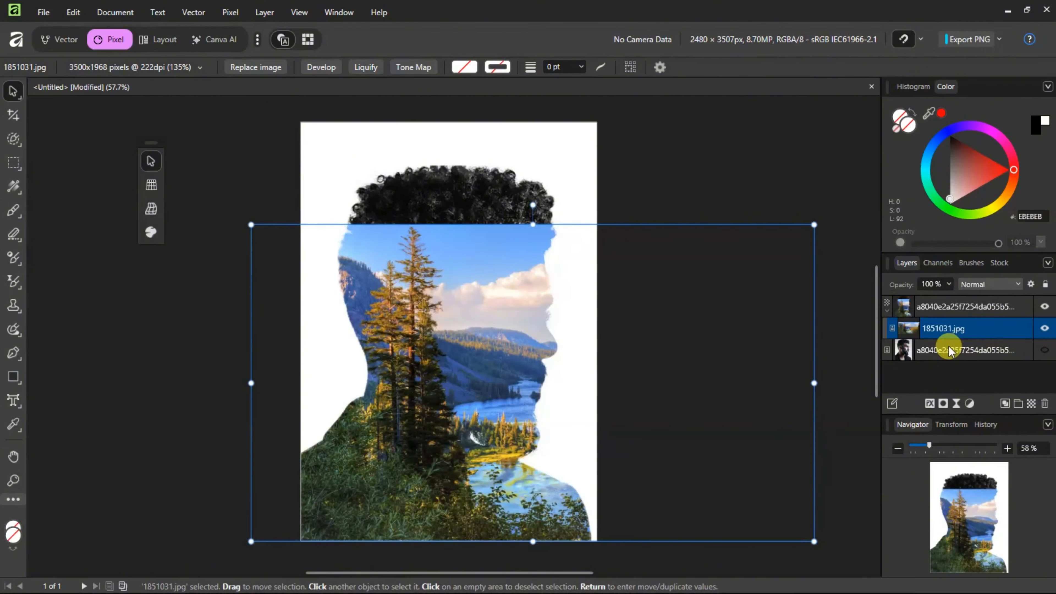
pyautogui.click(943, 404)
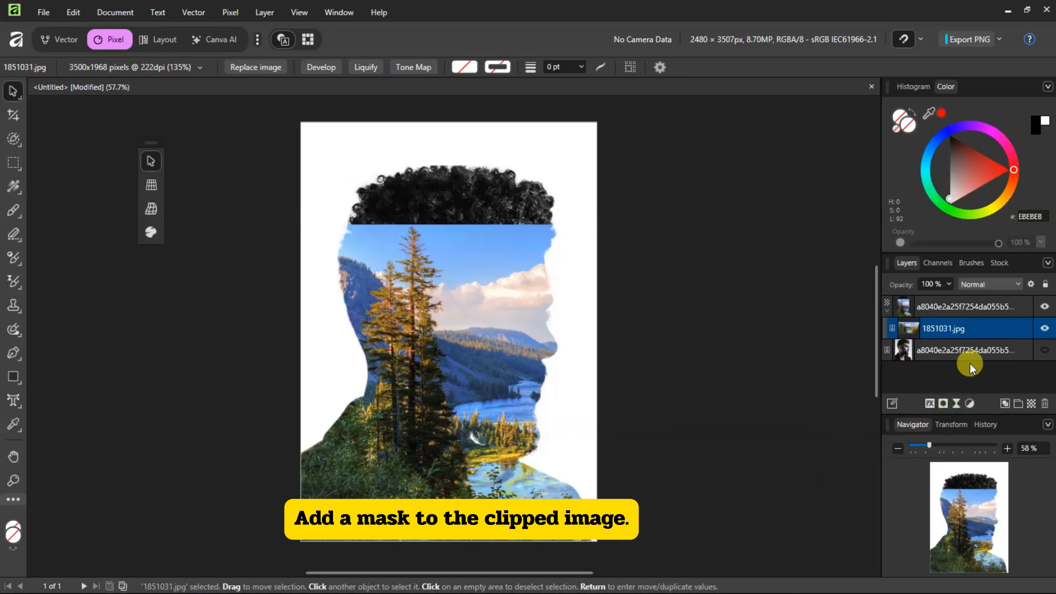
pyautogui.click(930, 328)
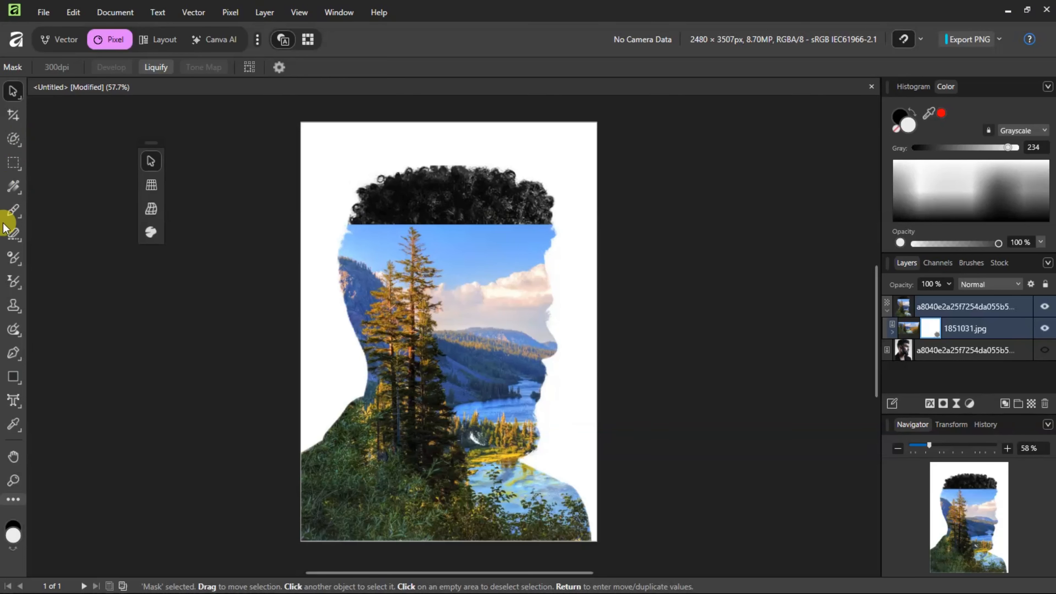
# Paint black on the mask over the hair, face and beard with a soft brush at 100 % opacity and flow, 0 % hardness.
pyautogui.click(8, 210)
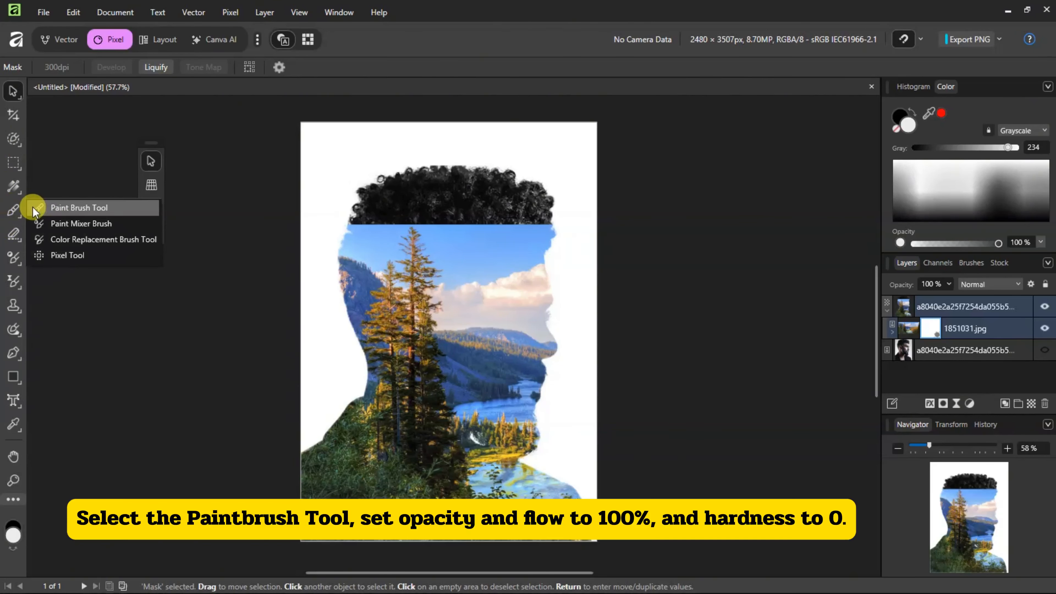
pyautogui.click(56, 209)
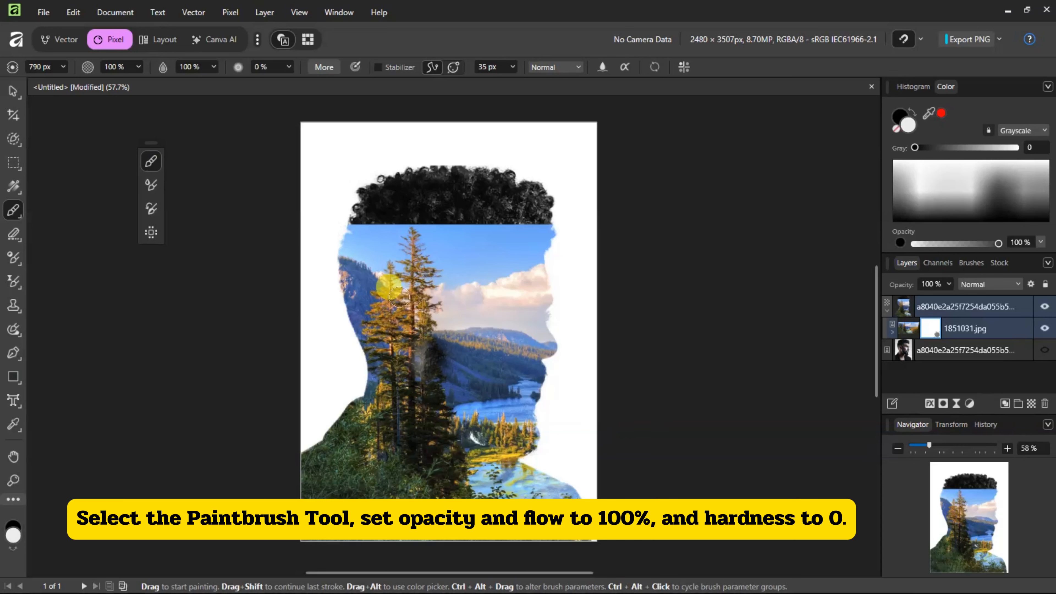
pyautogui.moveTo(472, 208)
pyautogui.mouseDown()
pyautogui.moveTo(518, 214)
pyautogui.moveTo(530, 224)
pyautogui.moveTo(515, 223)
pyautogui.moveTo(525, 217)
pyautogui.moveTo(546, 272)
pyautogui.moveTo(495, 216)
pyautogui.moveTo(502, 208)
pyautogui.moveTo(479, 200)
pyautogui.moveTo(542, 251)
pyautogui.moveTo(532, 316)
pyautogui.moveTo(547, 351)
pyautogui.moveTo(531, 398)
pyautogui.moveTo(514, 343)
pyautogui.moveTo(511, 415)
pyautogui.moveTo(492, 410)
pyautogui.moveTo(489, 452)
pyautogui.moveTo(461, 428)
pyautogui.moveTo(567, 485)
pyautogui.moveTo(577, 479)
pyautogui.moveTo(464, 400)
pyautogui.moveTo(470, 409)
pyautogui.moveTo(494, 392)
pyautogui.moveTo(512, 343)
pyautogui.moveTo(457, 179)
pyautogui.moveTo(454, 189)
pyautogui.moveTo(366, 172)
pyautogui.moveTo(435, 189)
pyautogui.moveTo(342, 184)
pyautogui.moveTo(472, 199)
pyautogui.moveTo(400, 190)
pyautogui.moveTo(301, 199)
pyautogui.moveTo(350, 197)
pyautogui.moveTo(516, 265)
pyautogui.moveTo(549, 352)
pyautogui.moveTo(479, 214)
pyautogui.moveTo(533, 206)
pyautogui.moveTo(562, 299)
pyautogui.moveTo(509, 254)
pyautogui.moveTo(526, 236)
pyautogui.moveTo(828, 251)
pyautogui.mouseUp()
# Set the landscape layer's opacity to 87 % and brush black on its mask over the hair.
pyautogui.click(980, 329)
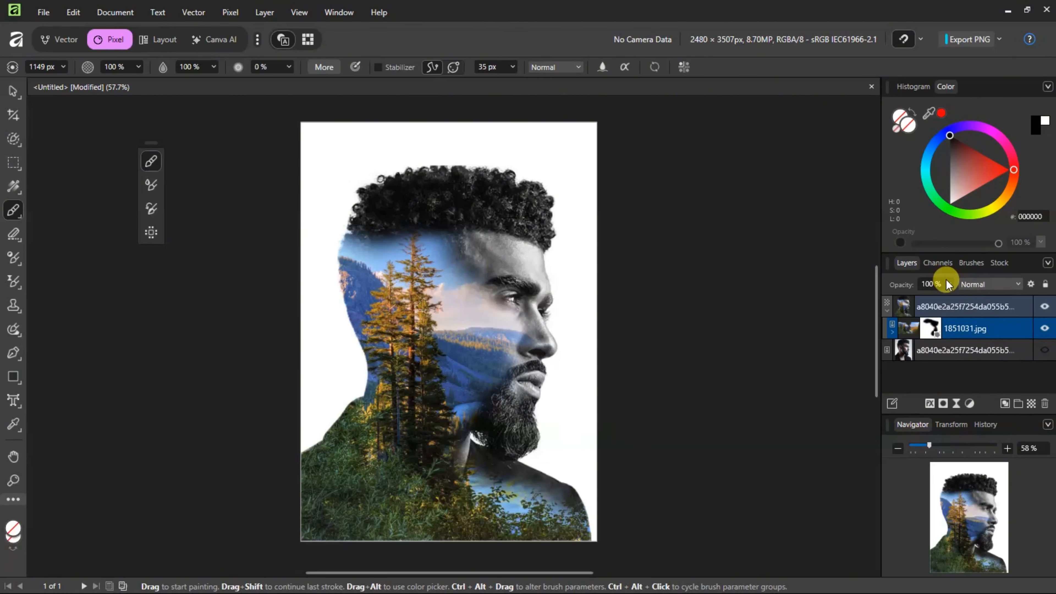
pyautogui.click(947, 283)
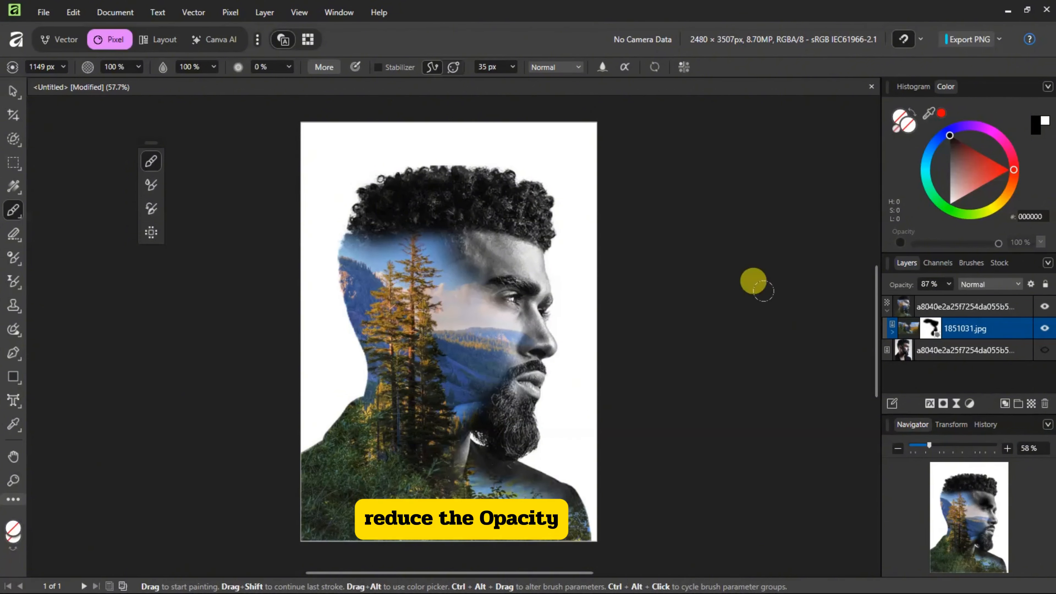
pyautogui.click(931, 330)
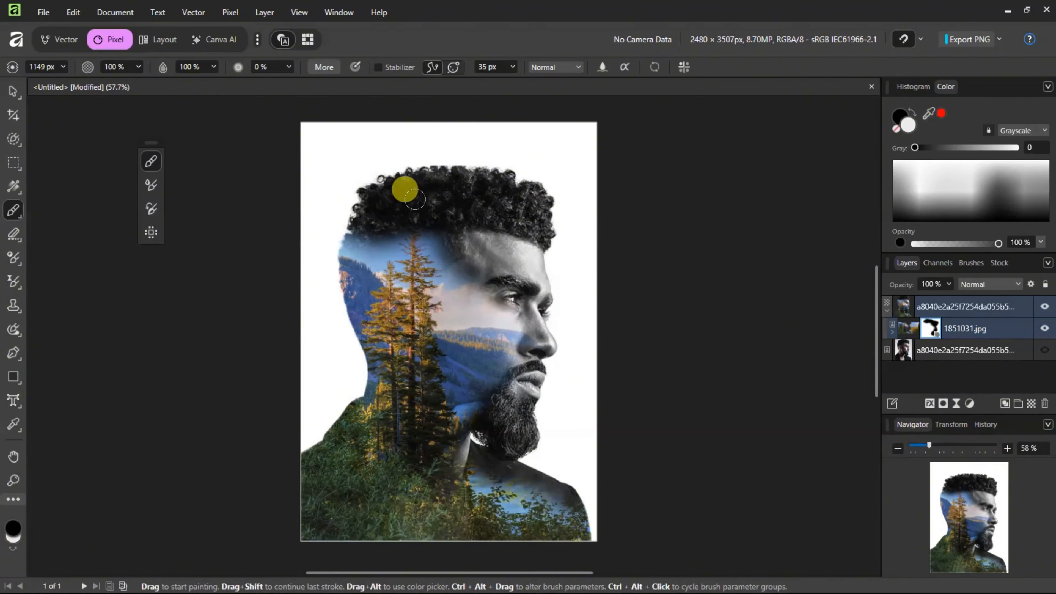
pyautogui.moveTo(405, 188)
pyautogui.mouseDown()
pyautogui.moveTo(514, 254)
pyautogui.moveTo(508, 273)
pyautogui.moveTo(449, 228)
pyautogui.mouseUp()
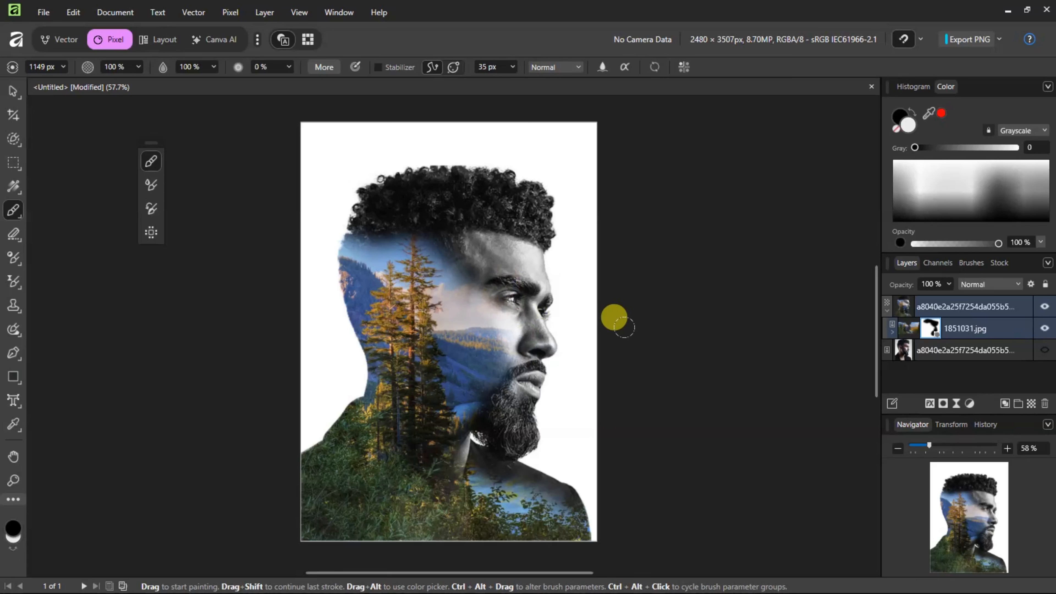
pyautogui.click(19, 94)
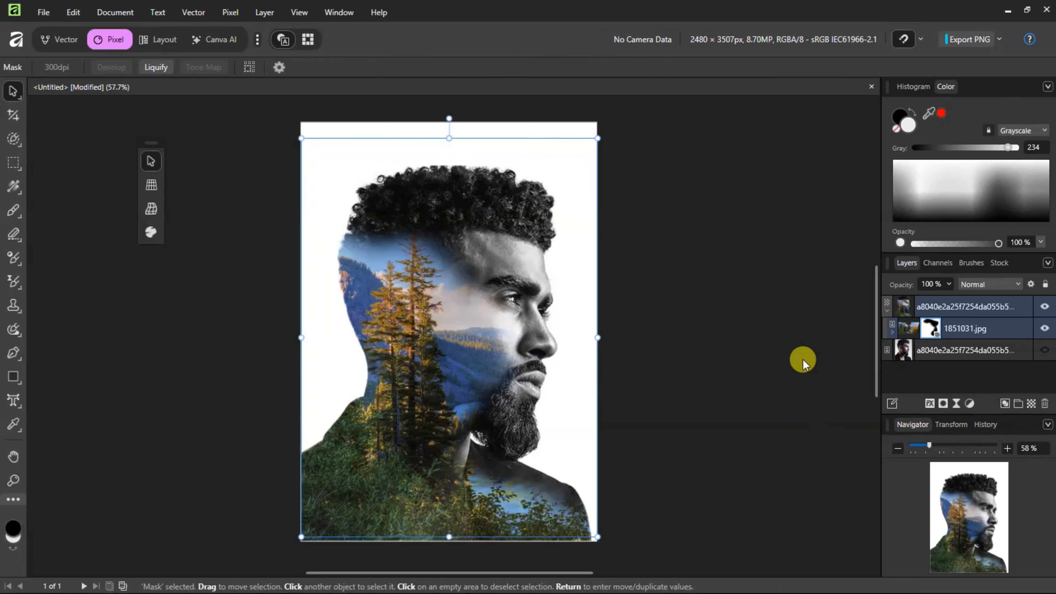
# Add an HSL adjustment above the clipped landscape layer with Saturation Shift at -100 %.
pyautogui.click(952, 328)
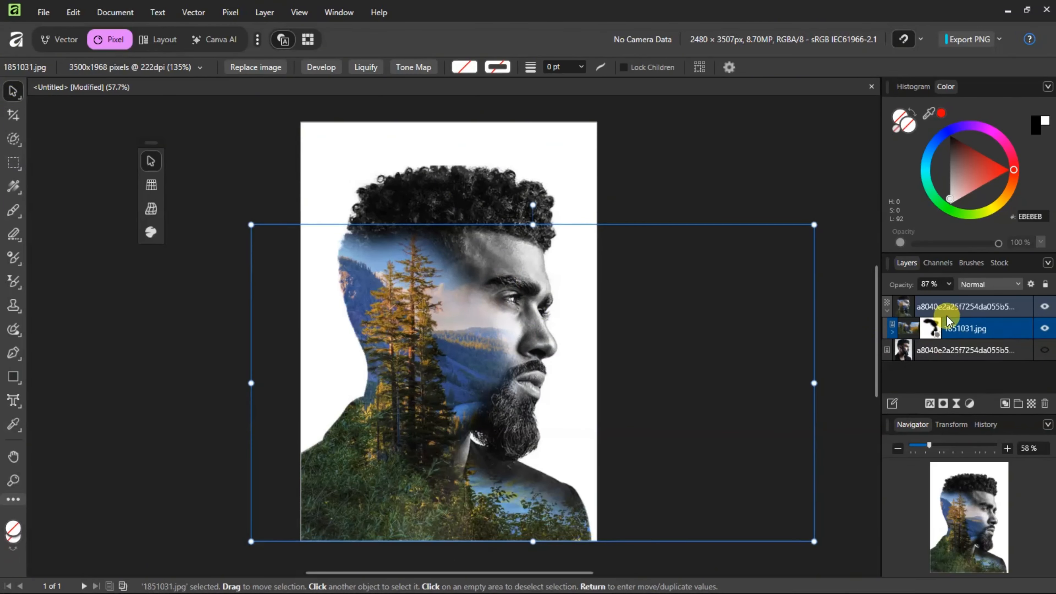
pyautogui.click(970, 403)
pyautogui.click(946, 58)
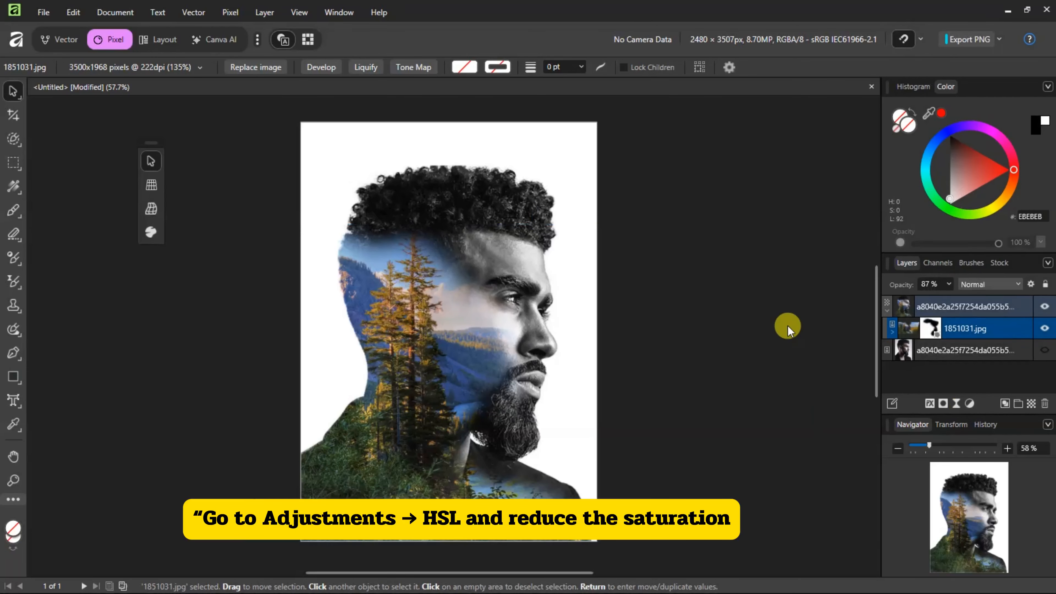
pyautogui.moveTo(704, 372); pyautogui.dragTo(611, 363)
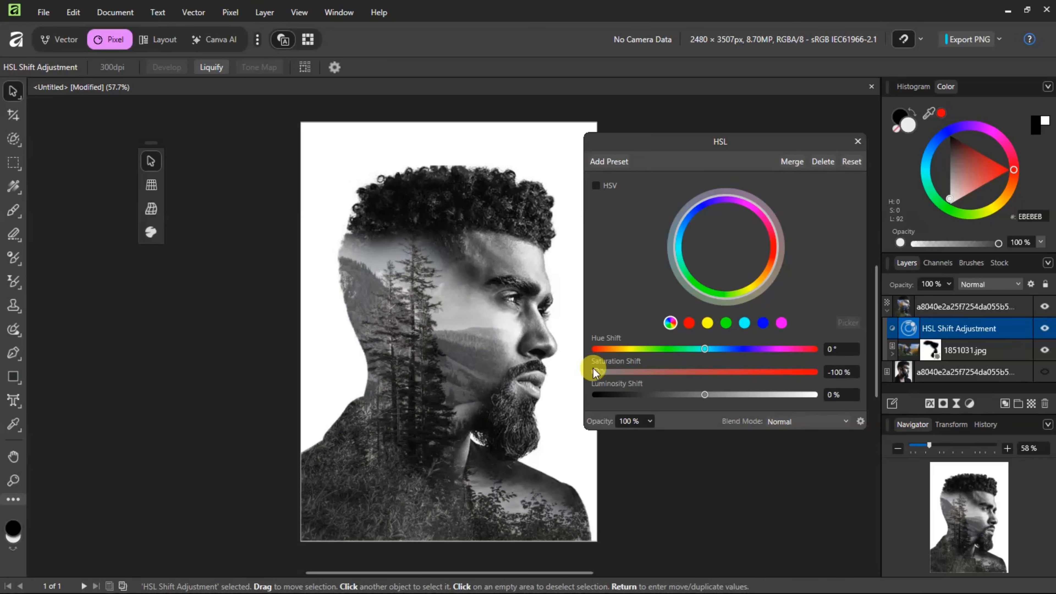
pyautogui.click(856, 141)
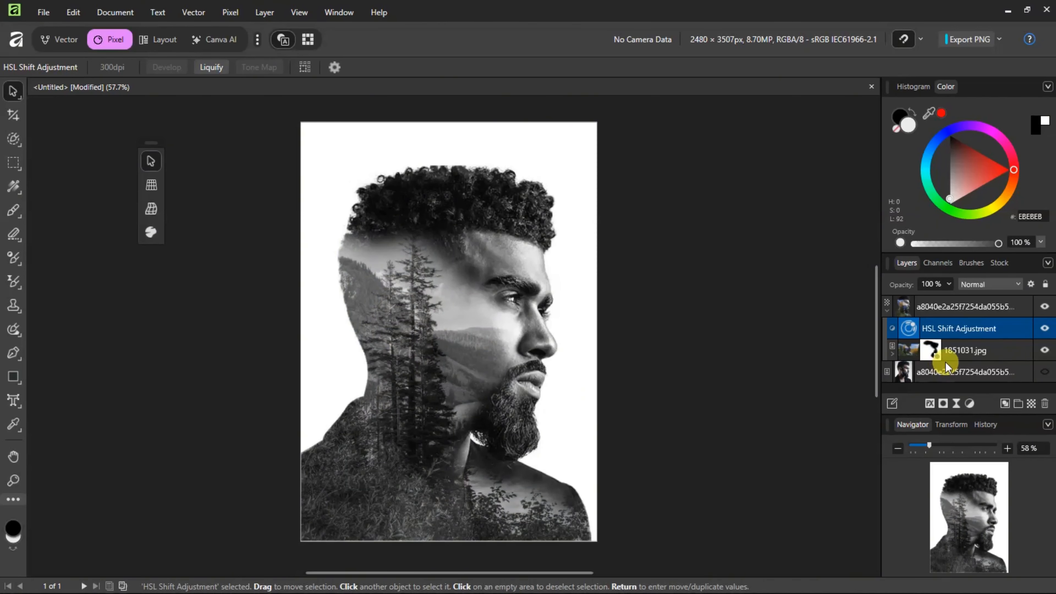
# Paint black on the landscape's mask along the back of the head and neck to bring back the portrait there.
pyautogui.click(922, 352)
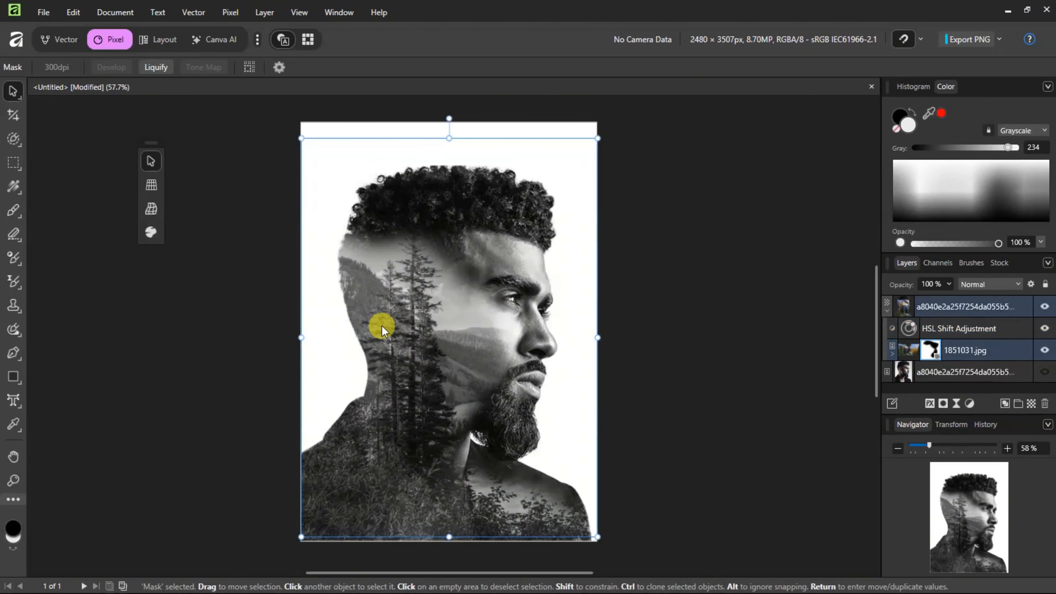
pyautogui.click(344, 300)
pyautogui.click(929, 352)
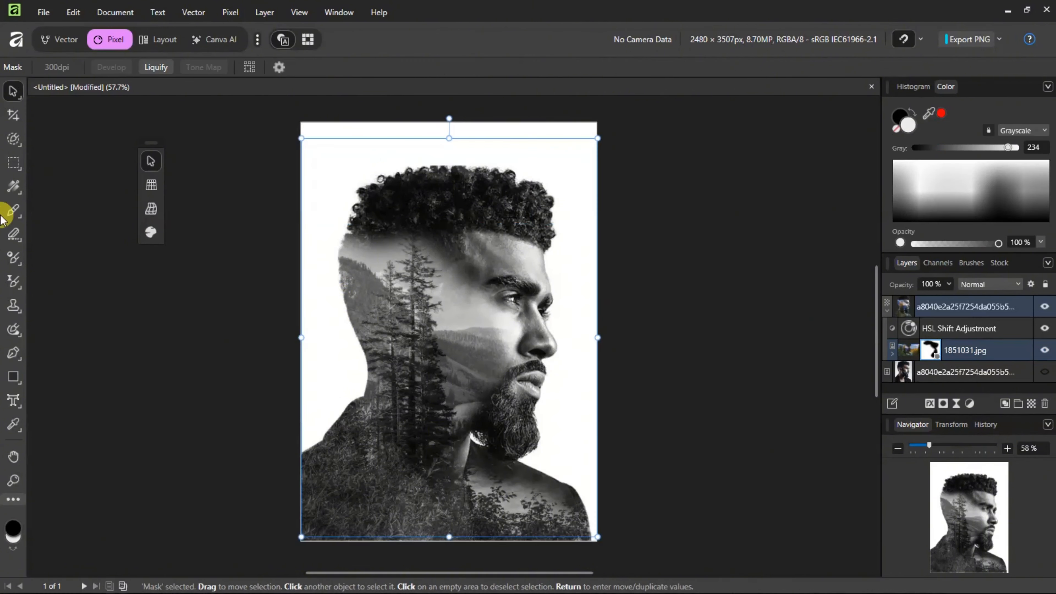
pyautogui.click(12, 210)
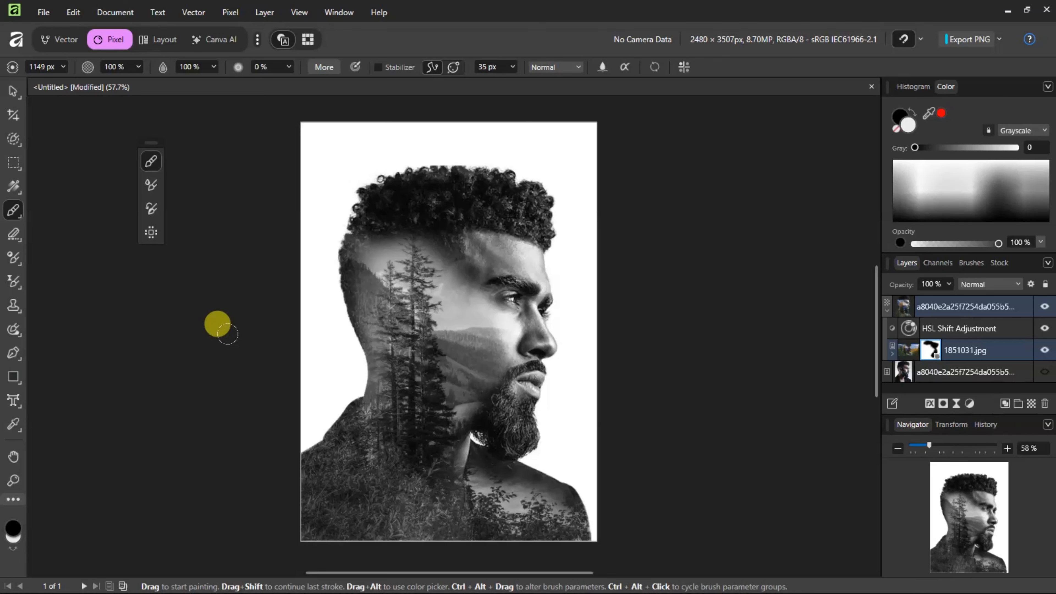
pyautogui.moveTo(336, 203)
pyautogui.mouseDown()
pyautogui.moveTo(362, 168)
pyautogui.moveTo(296, 251)
pyautogui.moveTo(342, 212)
pyautogui.mouseUp()
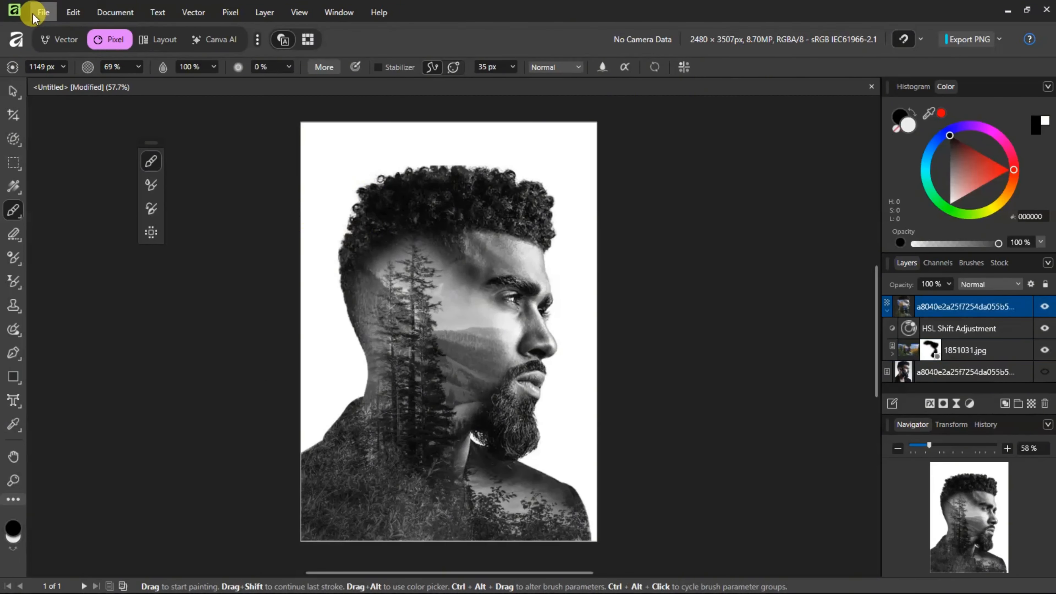
# Place White_Cloud_PNG_Clipart-878.png over the top of the man's hair, enlarging and positioning it so the mist spreads above the head.
pyautogui.click(43, 12)
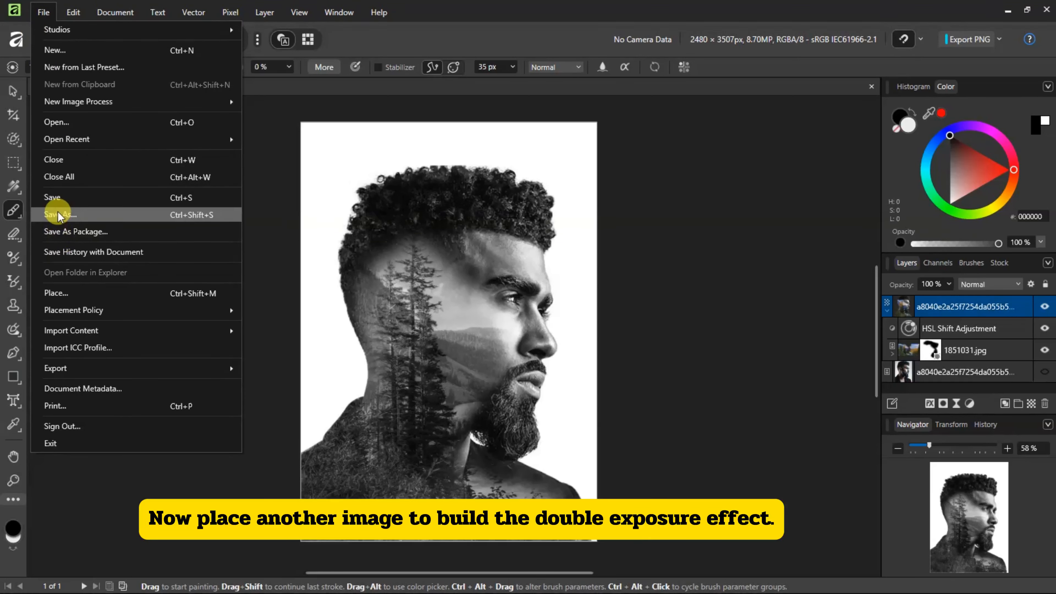
pyautogui.click(58, 293)
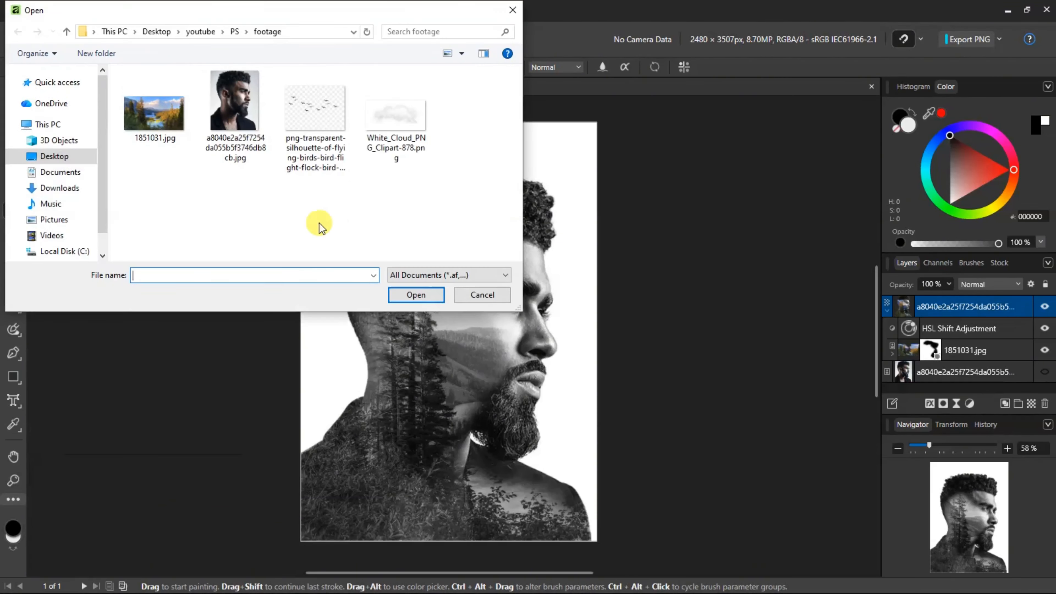
pyautogui.click(388, 117)
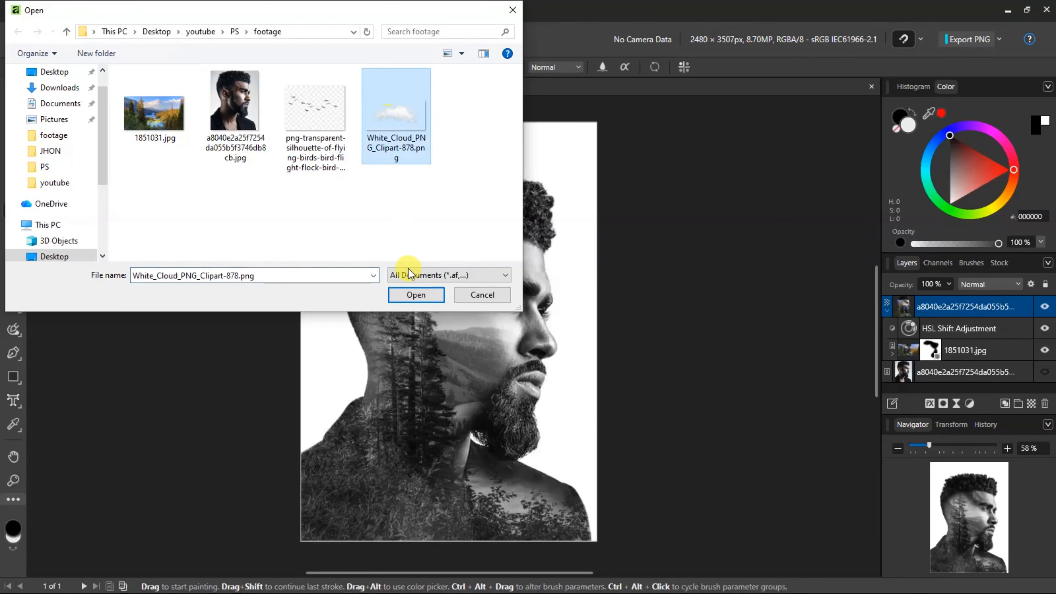
pyautogui.click(416, 294)
pyautogui.moveTo(333, 144); pyautogui.dragTo(617, 301)
pyautogui.moveTo(502, 205); pyautogui.dragTo(469, 183)
pyautogui.click(683, 233)
# Place the flock-of-birds silhouette PNG across the cloud and the upper part of the man's hair.
pyautogui.click(408, 140)
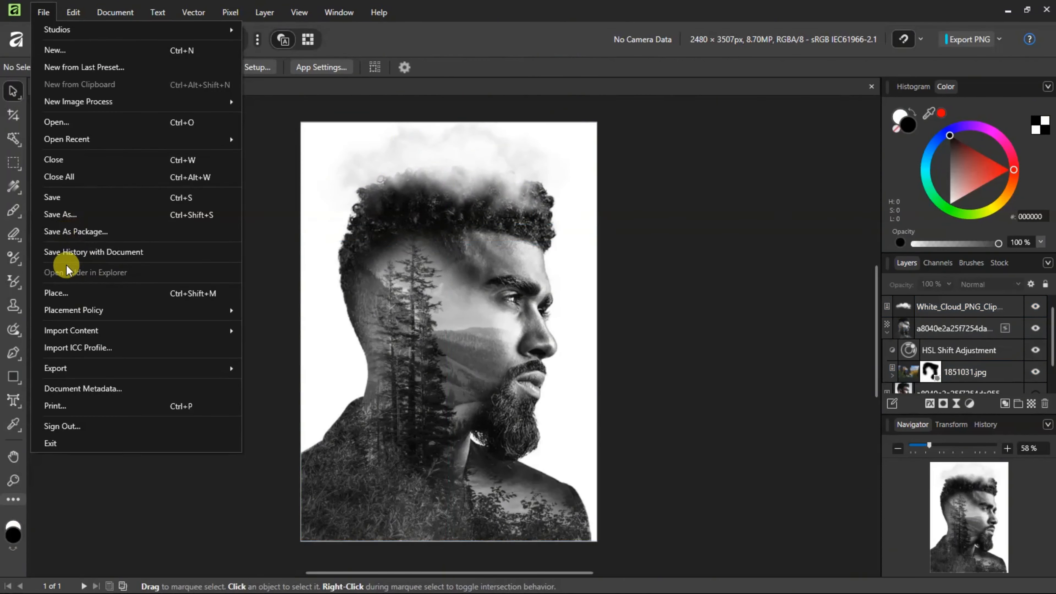
pyautogui.click(71, 288)
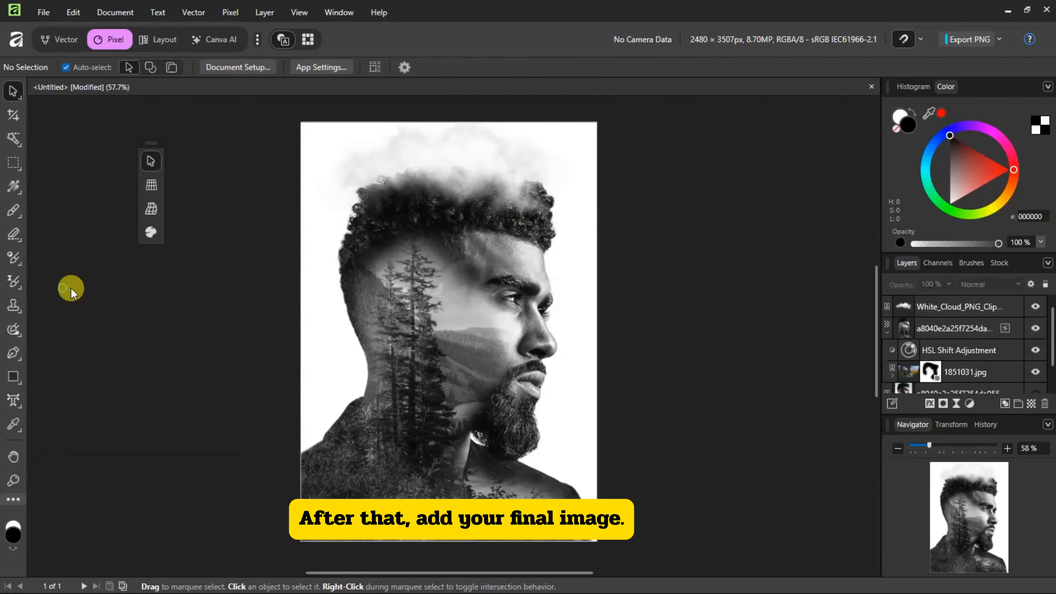
pyautogui.click(302, 119)
pyautogui.click(410, 296)
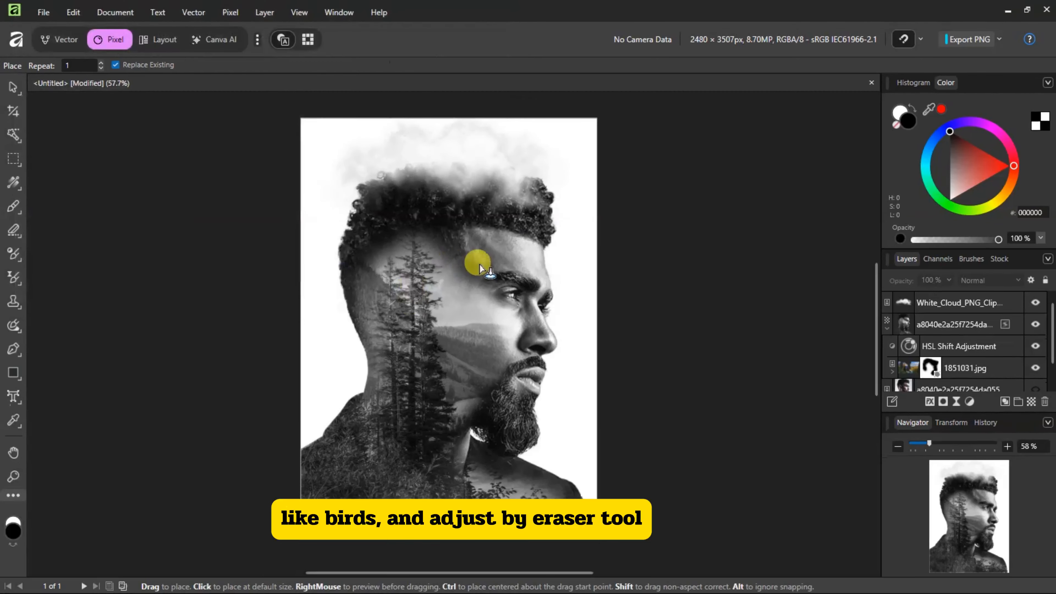
pyautogui.moveTo(350, 134); pyautogui.dragTo(529, 228)
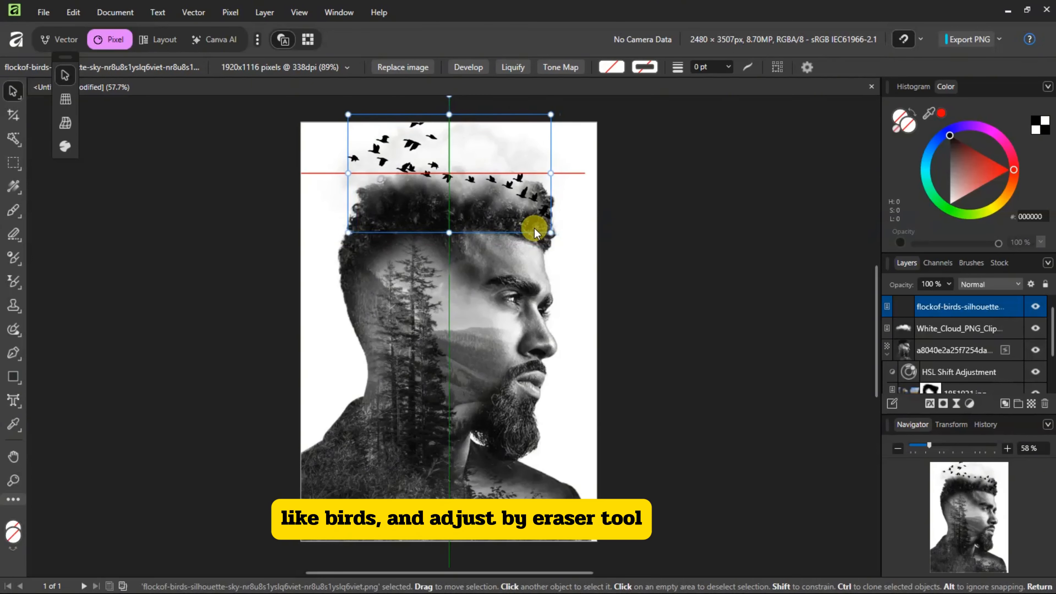
pyautogui.click(175, 179)
pyautogui.click(373, 149)
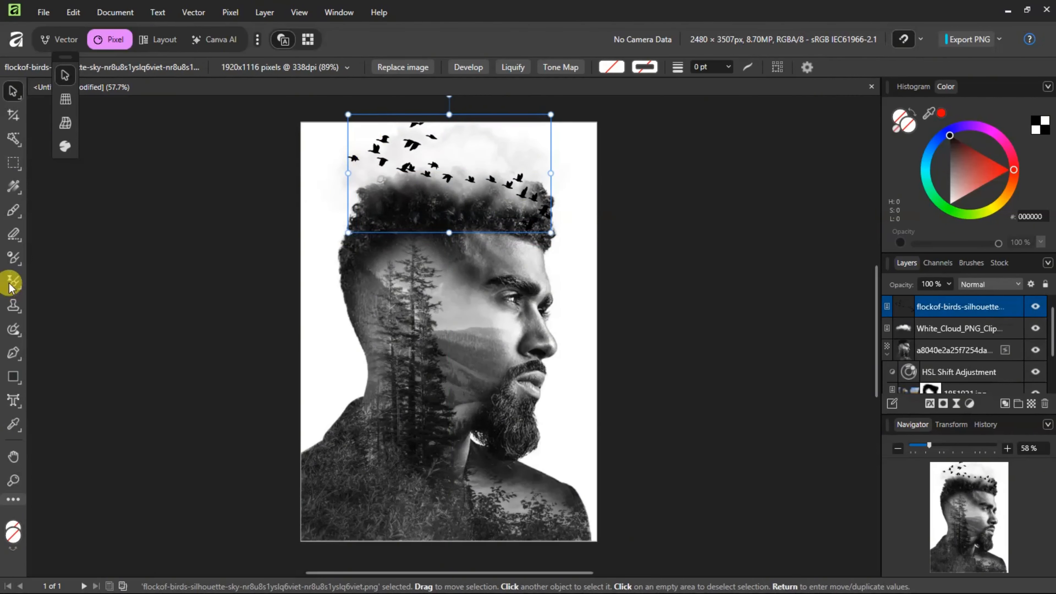
# Softly erase parts of the birds over the hair and cloud with the eraser at 0 % hardness, and deselect the layer.
pyautogui.click(15, 239)
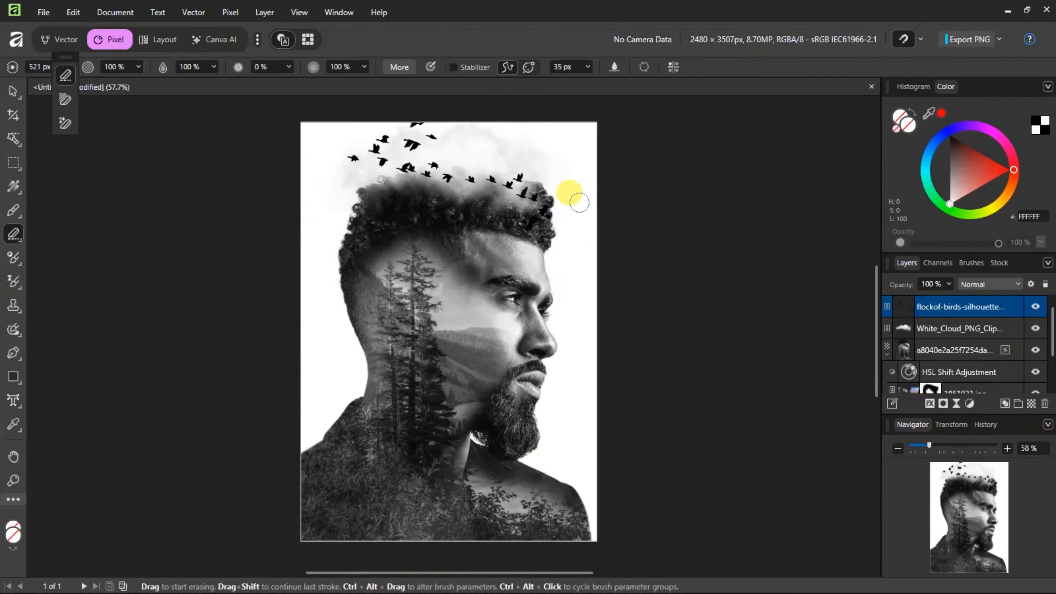
pyautogui.click(285, 68)
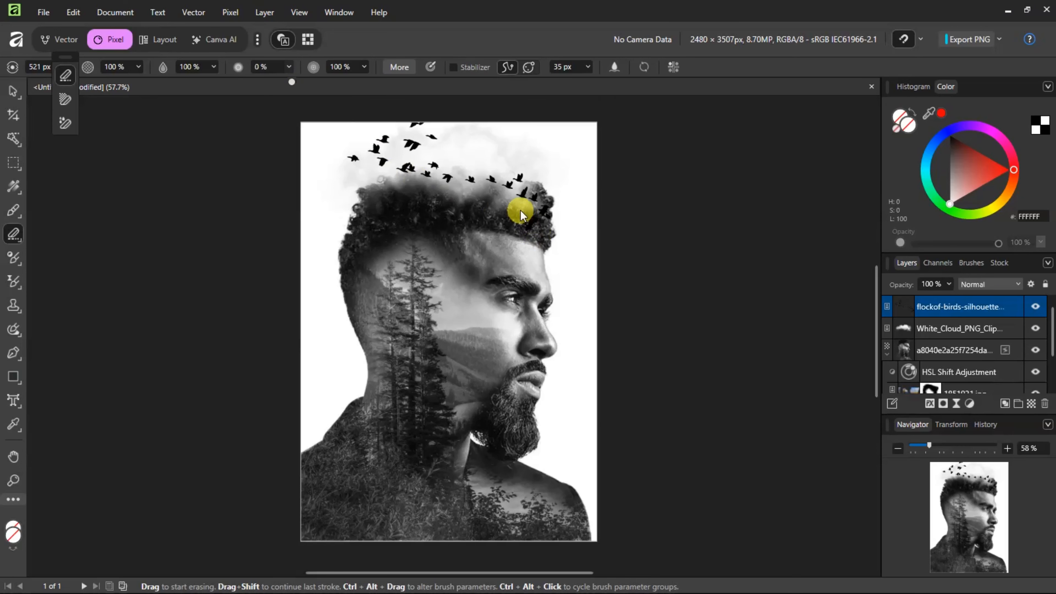
pyautogui.moveTo(520, 210)
pyautogui.mouseDown()
pyautogui.moveTo(444, 180)
pyautogui.moveTo(413, 185)
pyautogui.mouseUp()
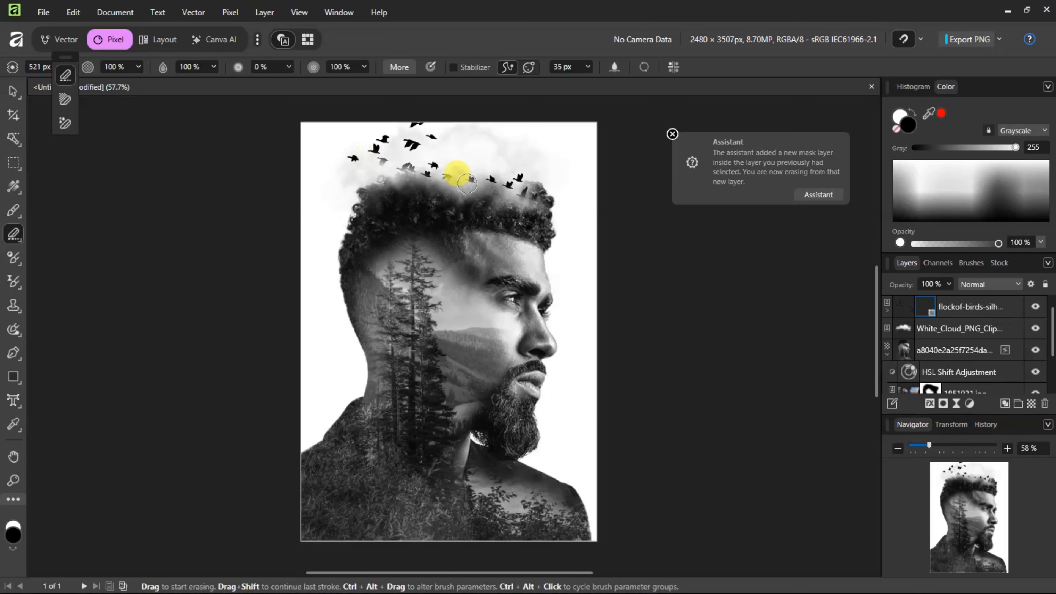
pyautogui.moveTo(467, 182)
pyautogui.mouseDown()
pyautogui.moveTo(399, 157)
pyautogui.moveTo(396, 137)
pyautogui.moveTo(415, 108)
pyautogui.moveTo(320, 149)
pyautogui.mouseUp()
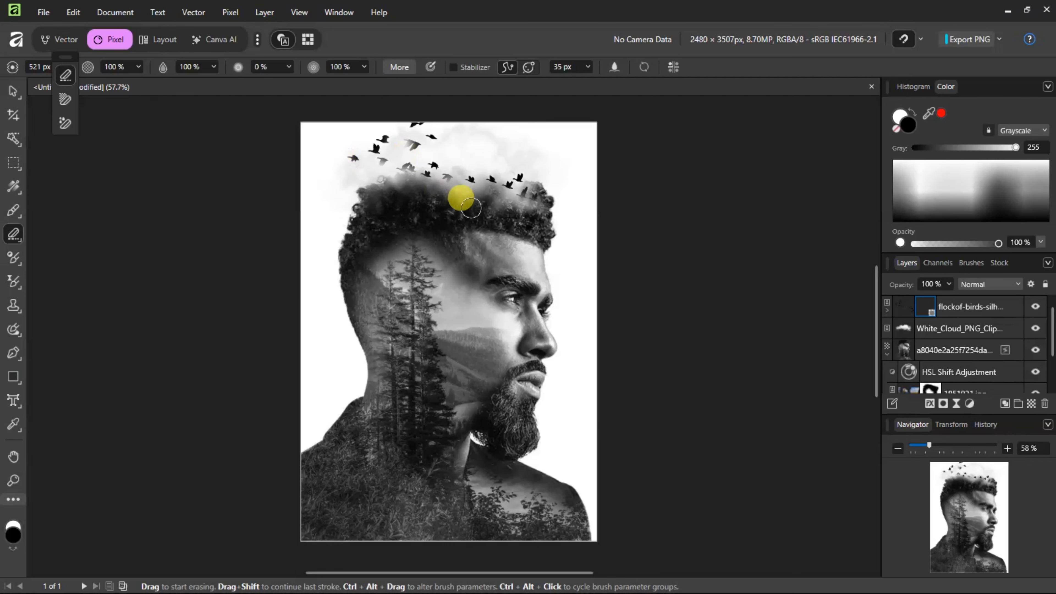
pyautogui.click(13, 91)
pyautogui.click(127, 244)
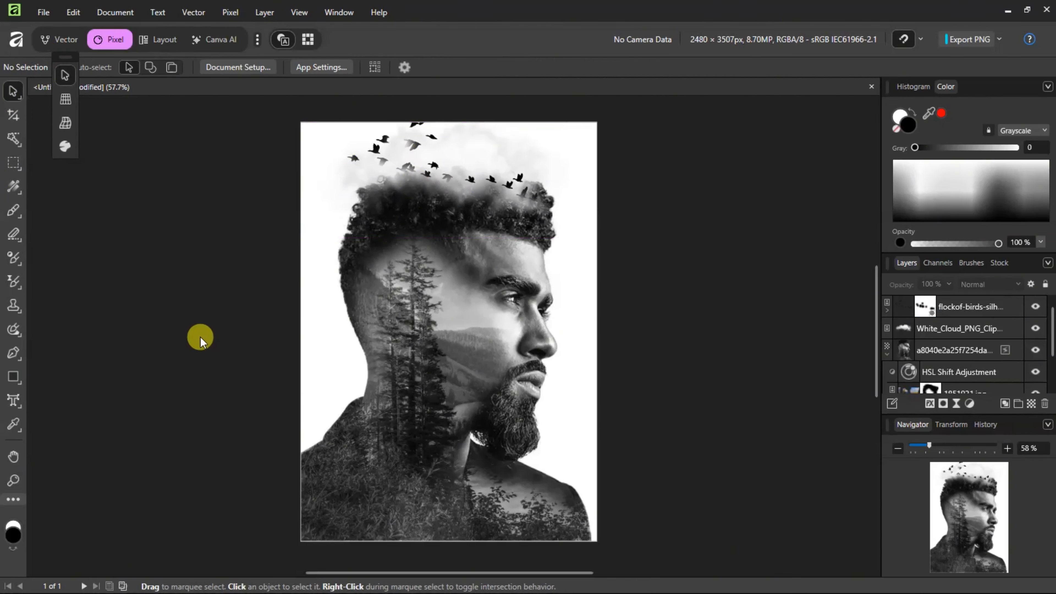
# Partly raise the Saturation Shift in the landscape's HSL adjustment, keeping it negative, to bring back muted forest colours.
pyautogui.click(401, 425)
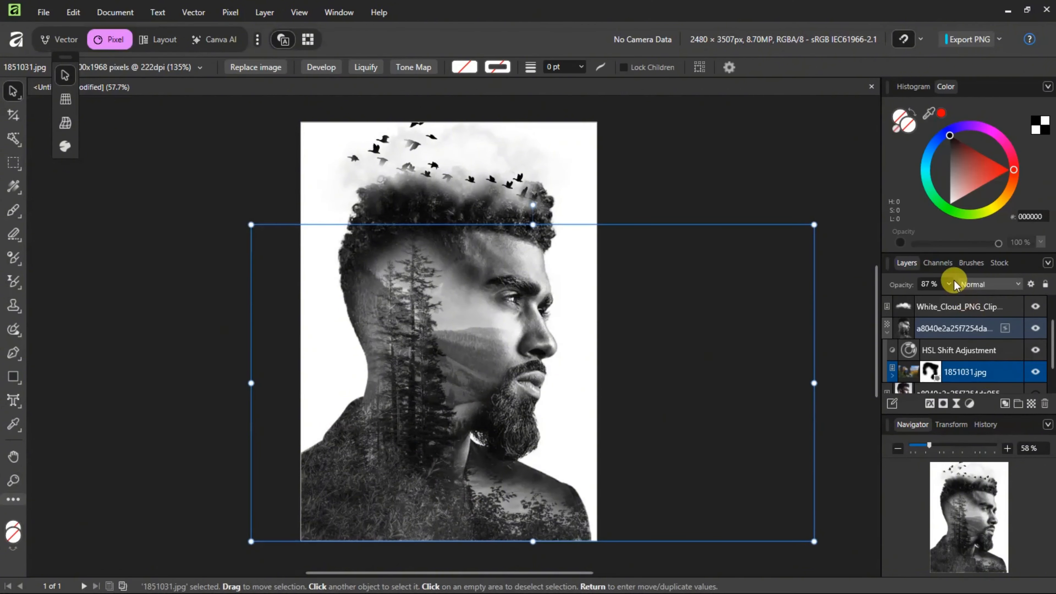
pyautogui.click(948, 285)
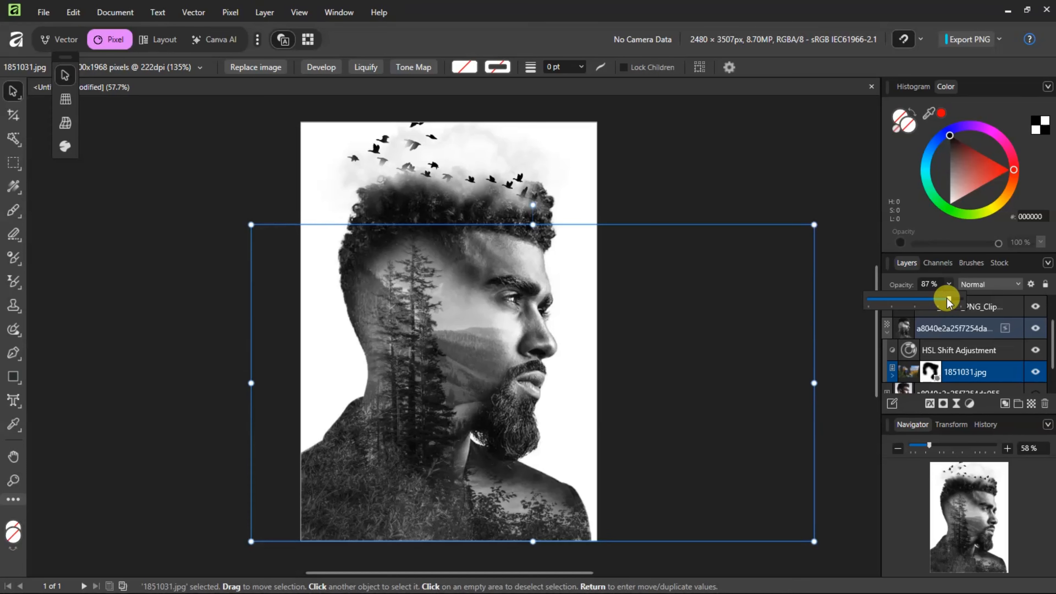
pyautogui.click(936, 352)
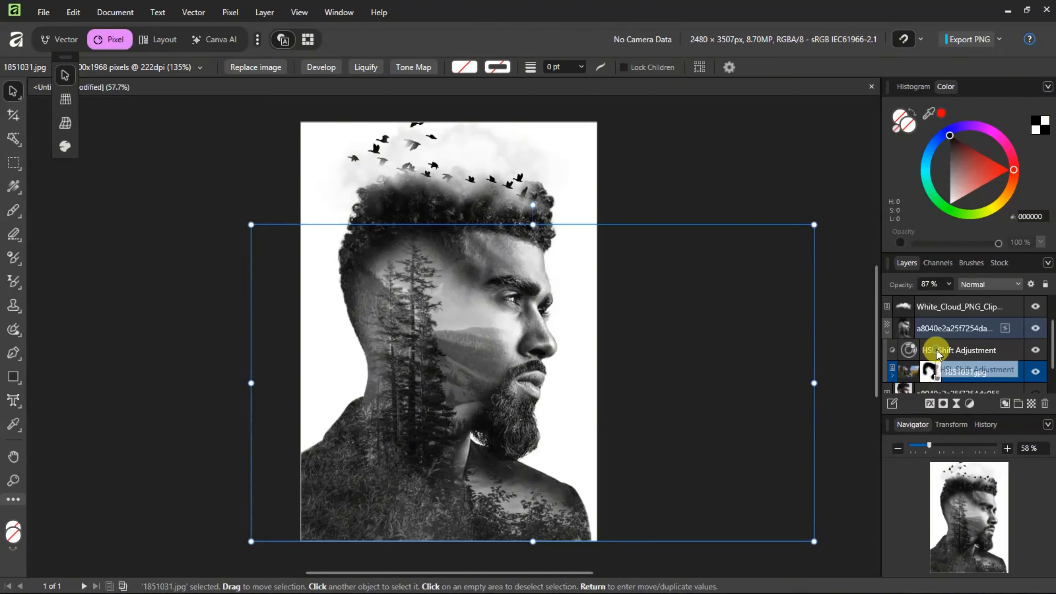
pyautogui.doubleClick(908, 351)
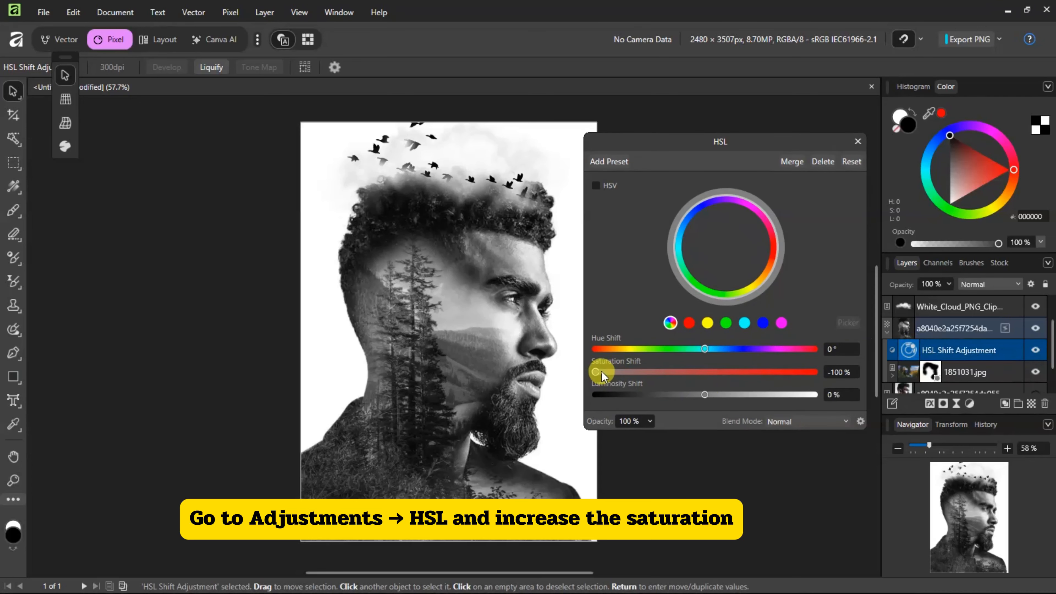
pyautogui.moveTo(606, 372); pyautogui.dragTo(615, 371)
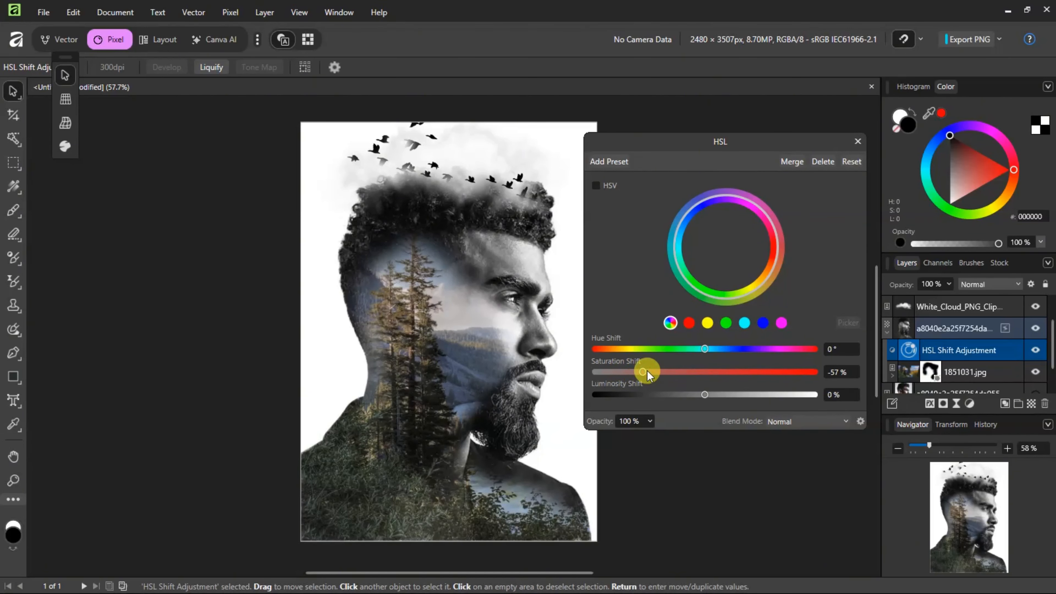
pyautogui.moveTo(647, 371); pyautogui.dragTo(636, 370)
# Lower the opacity of the 1851031.jpg landscape layer to 58 % and deselect it.
pyautogui.click(954, 375)
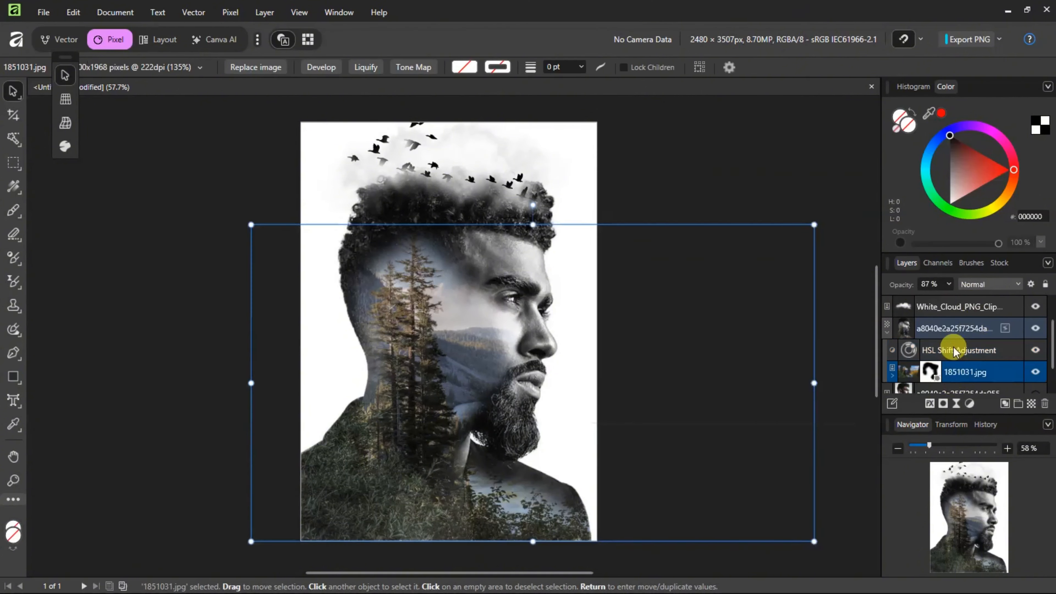
pyautogui.click(949, 286)
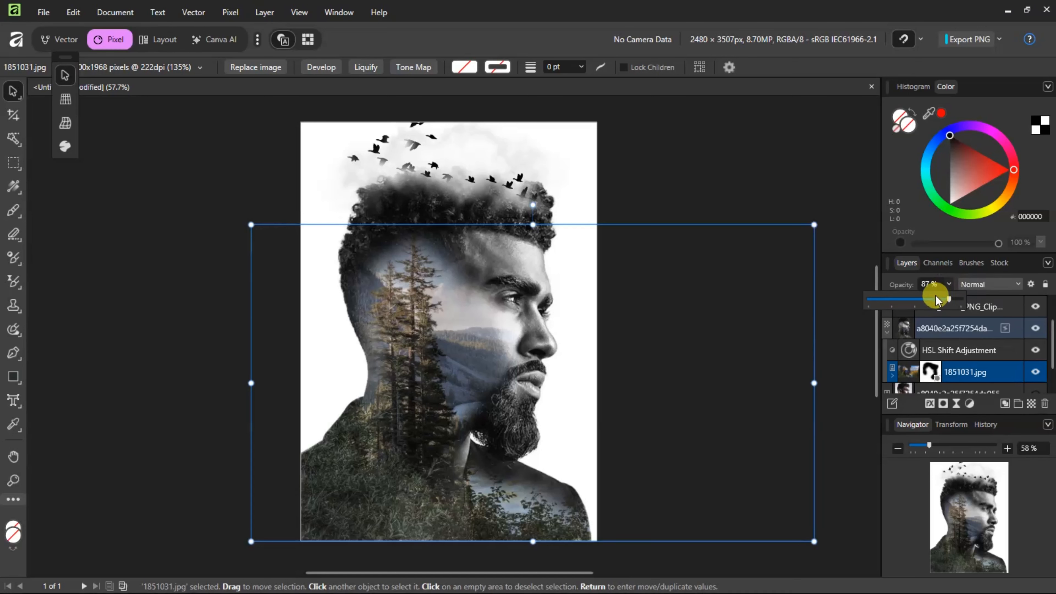
pyautogui.moveTo(949, 299); pyautogui.dragTo(933, 304)
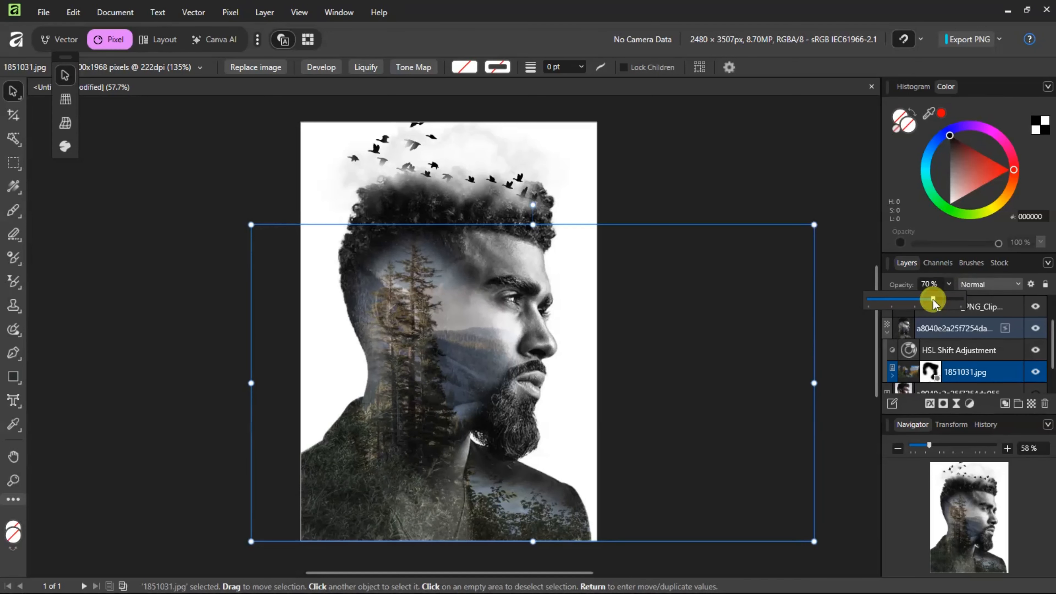
pyautogui.moveTo(925, 305); pyautogui.dragTo(922, 306)
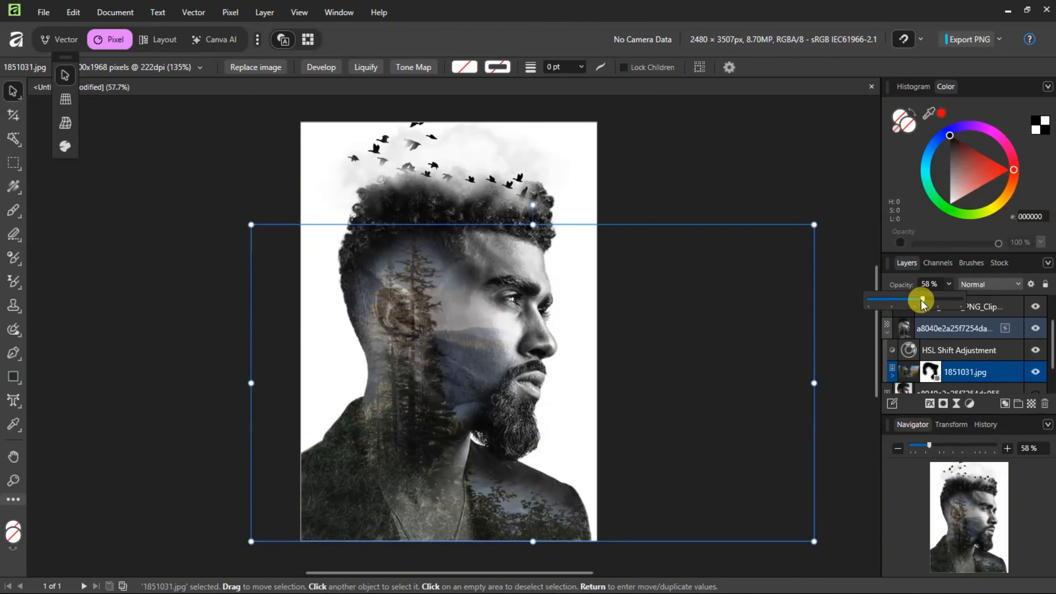
pyautogui.click(682, 171)
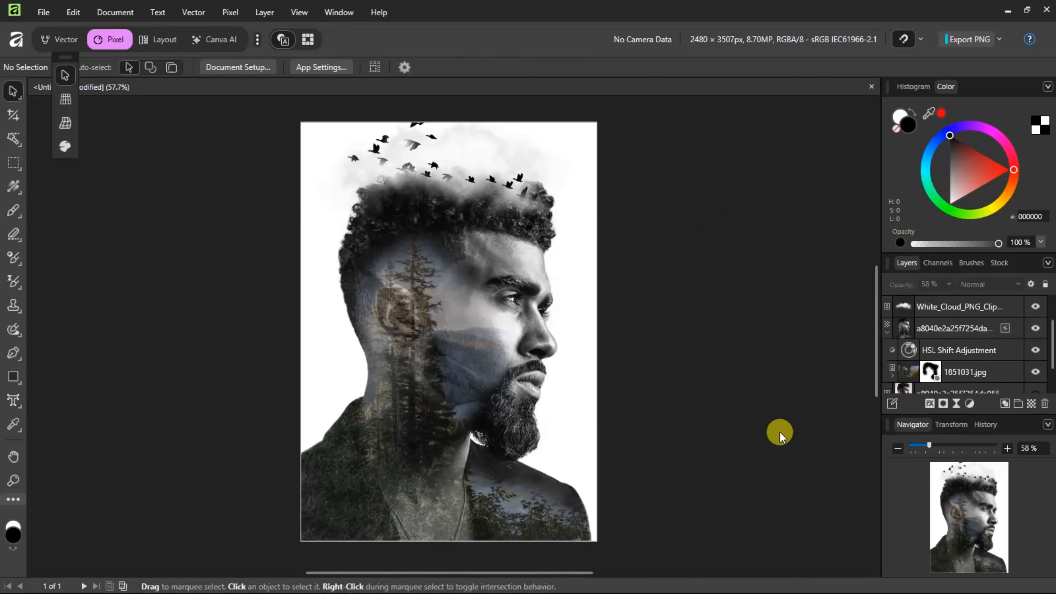
pyautogui.scroll(-1, 788, 399)
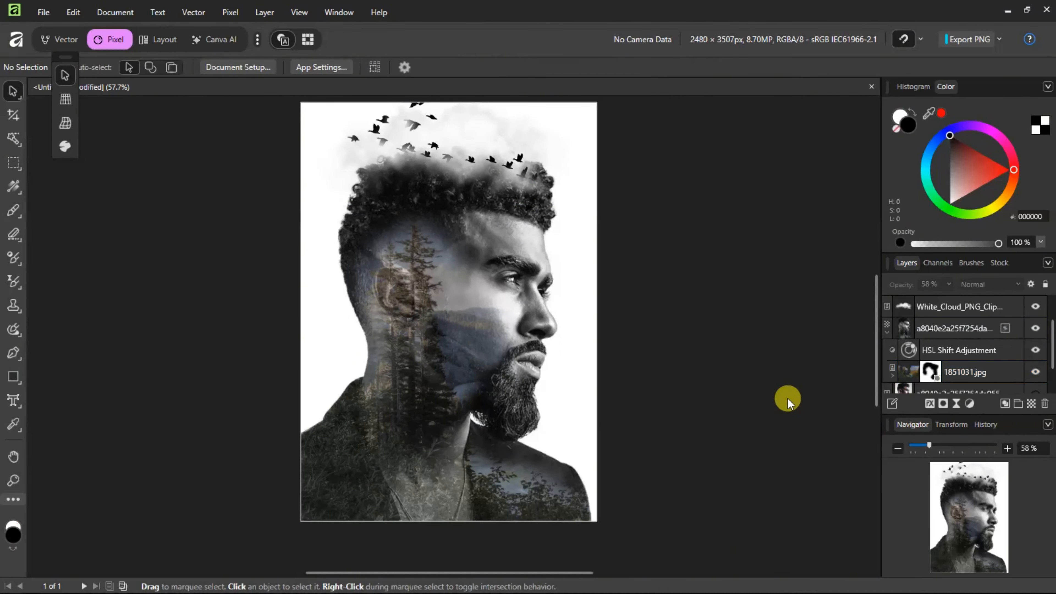
pyautogui.scroll(1, 788, 399)
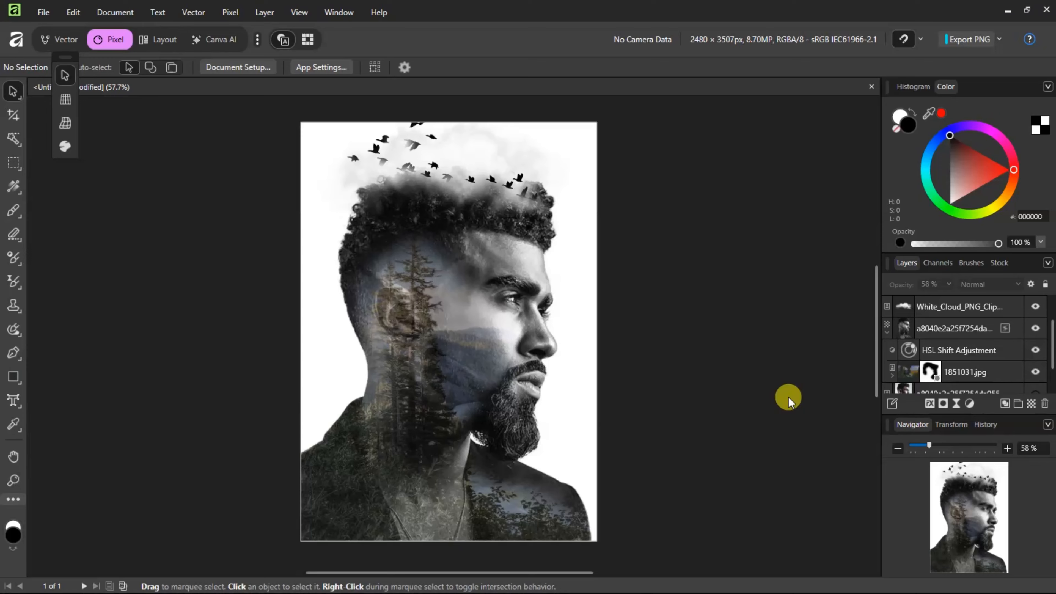